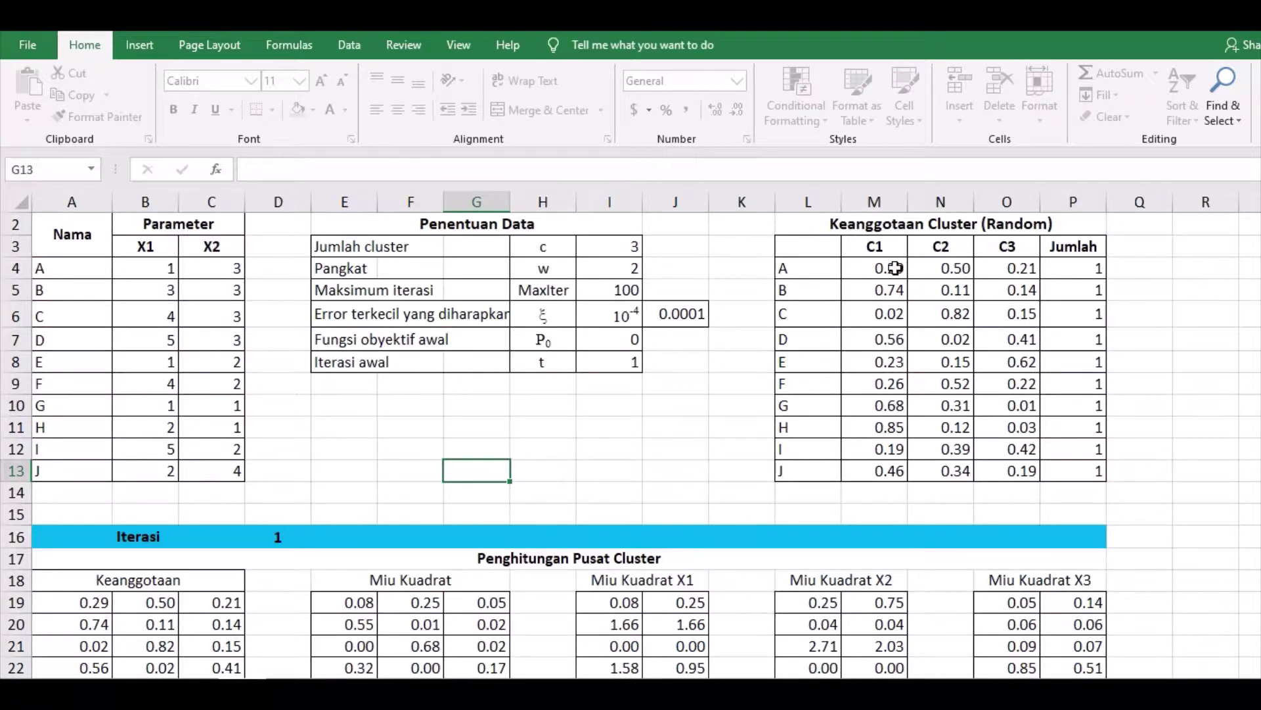
Examine the random C3 membership values of rows A to I in the Keanggotaan Cluster table.
{"action": "left_click", "coordinate": [1008, 268]}
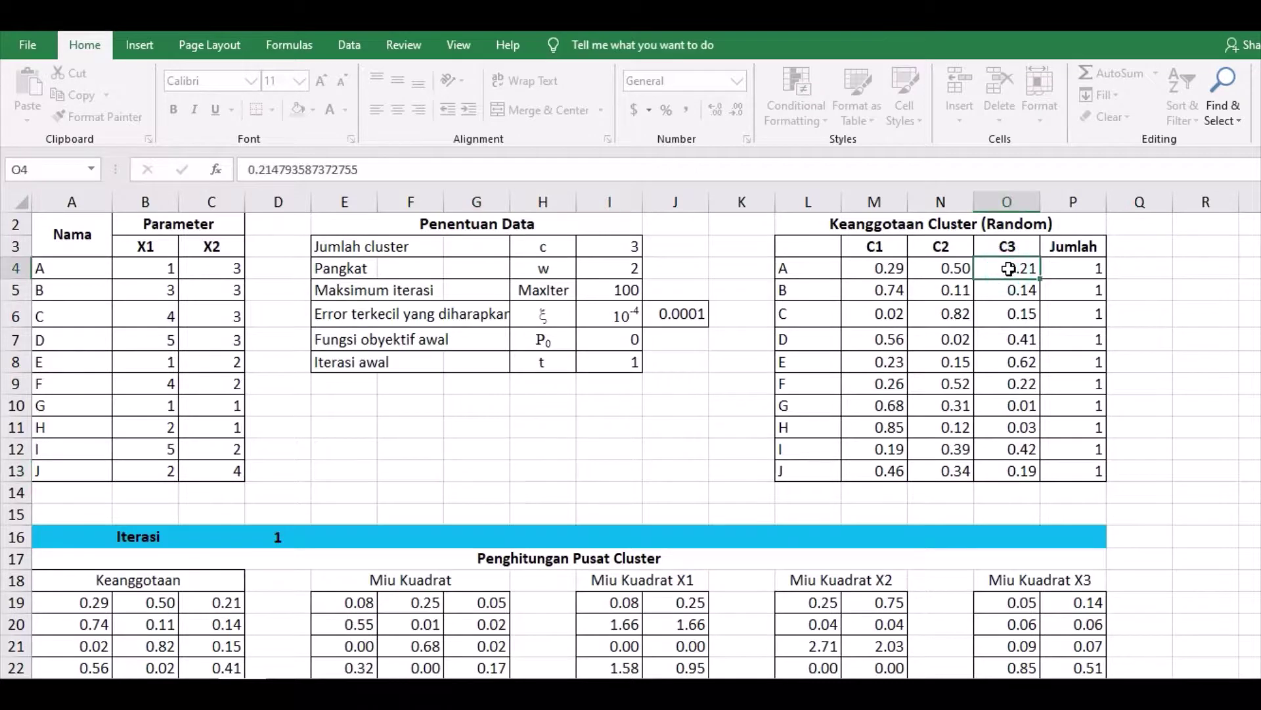
{"action": "key", "text": "Down"}
{"action": "key", "text": "Down"}
{"action": "key", "text": "Down"}
{"action": "key", "text": "Down"}
{"action": "key", "text": "Down"}
{"action": "key", "text": "Down"}
{"action": "key", "text": "Down"}
{"action": "key", "text": "Down"}
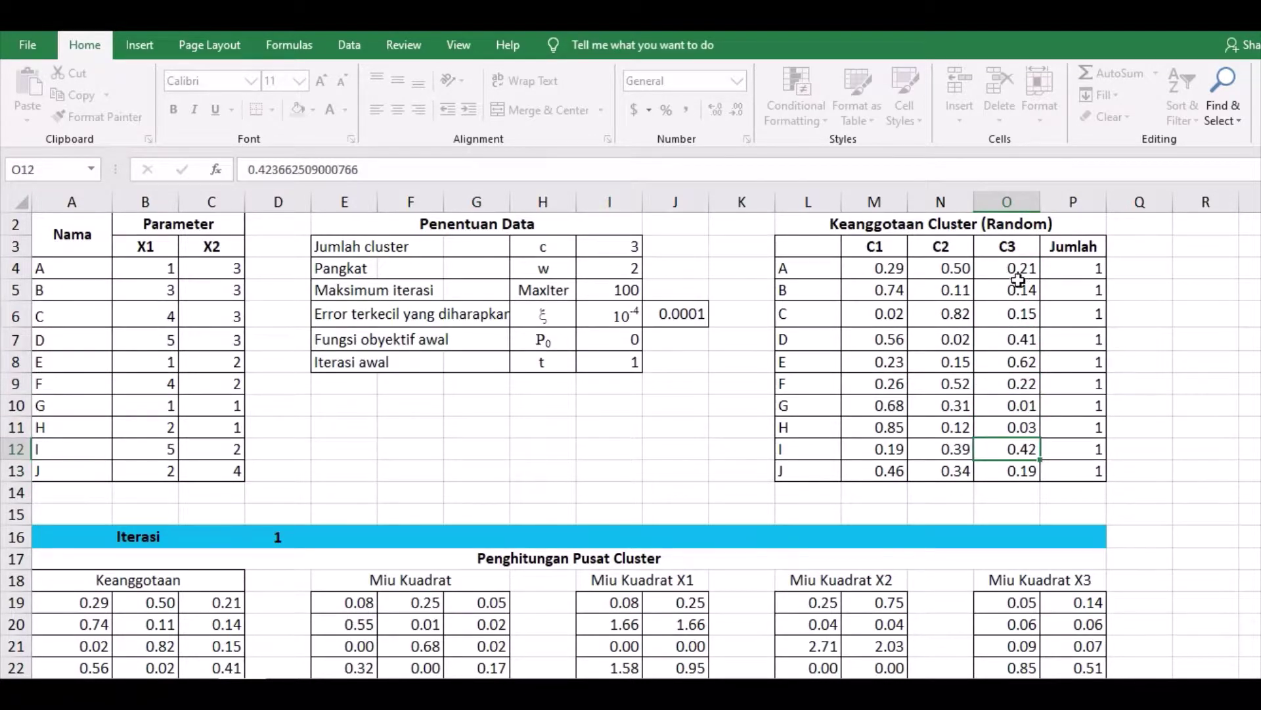
Compare row A's C1, C2 and C3 memberships with its Jumlah value in the Keanggotaan Cluster table.
{"action": "left_click", "coordinate": [1075, 268]}
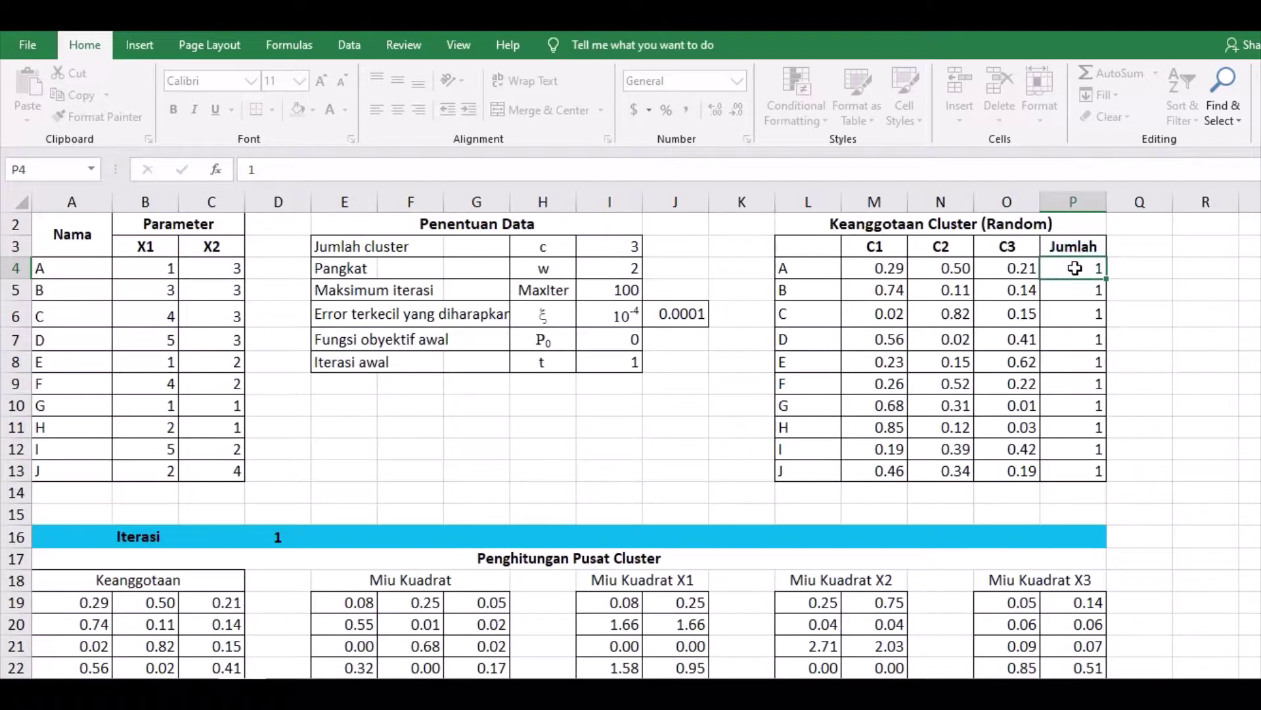
{"action": "left_click_drag", "start_coordinate": [879, 266], "coordinate": [1023, 277]}
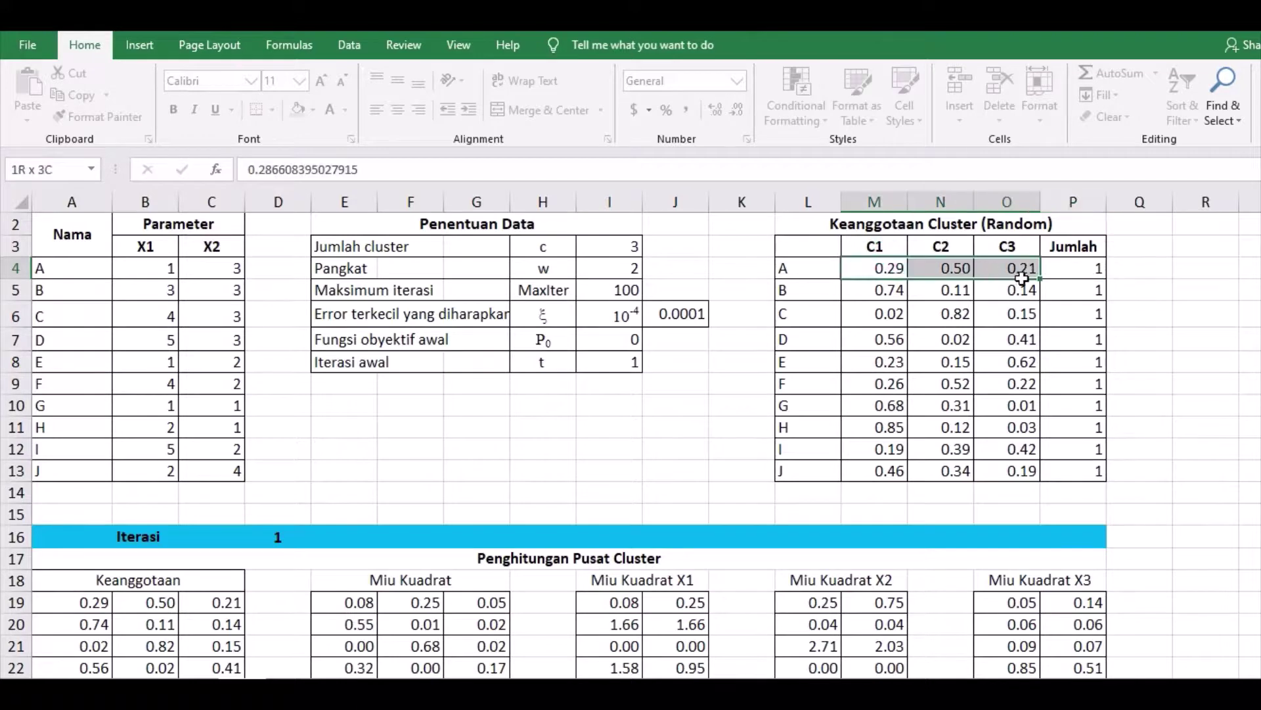
{"action": "left_click", "coordinate": [1081, 270]}
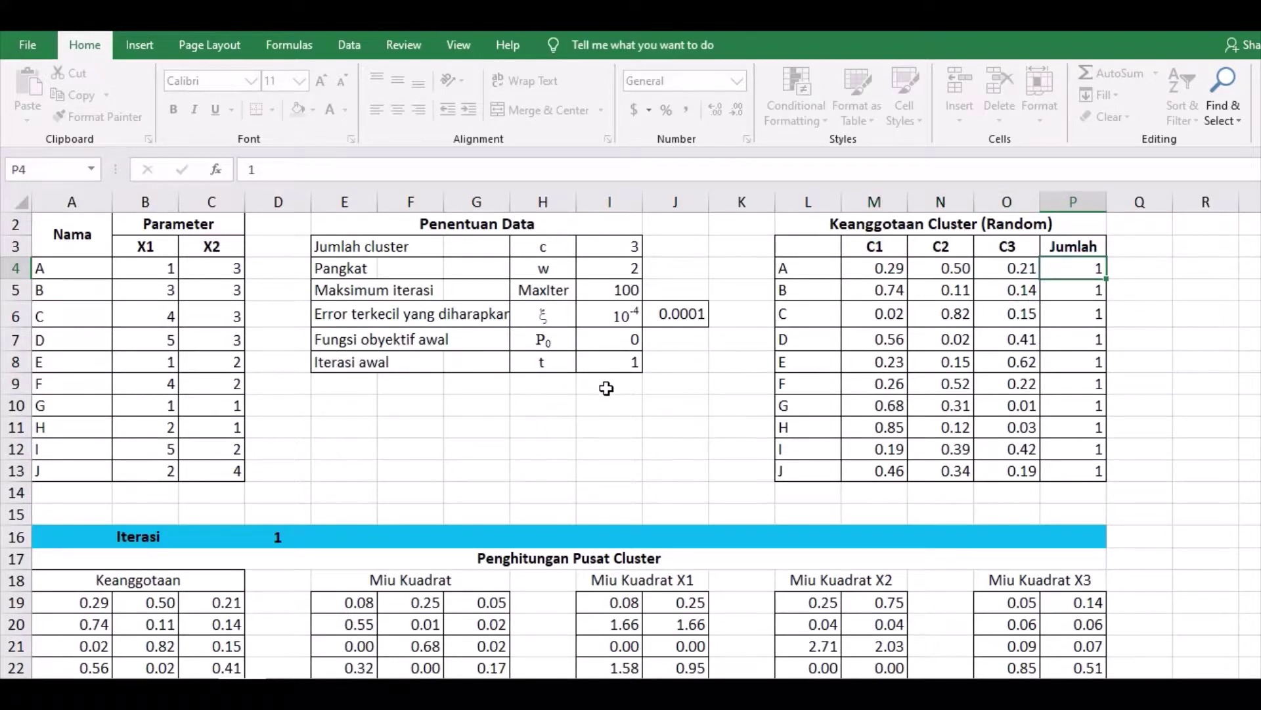
Inspect the first Miu Kuadrat formula in E19 for iteration 1 and compare it with the Pangkat parameter.
{"action": "scroll", "coordinate": [602, 392], "scroll_direction": "down", "scroll_amount": 1}
{"action": "scroll", "coordinate": [602, 391], "scroll_direction": "down", "scroll_amount": 3}
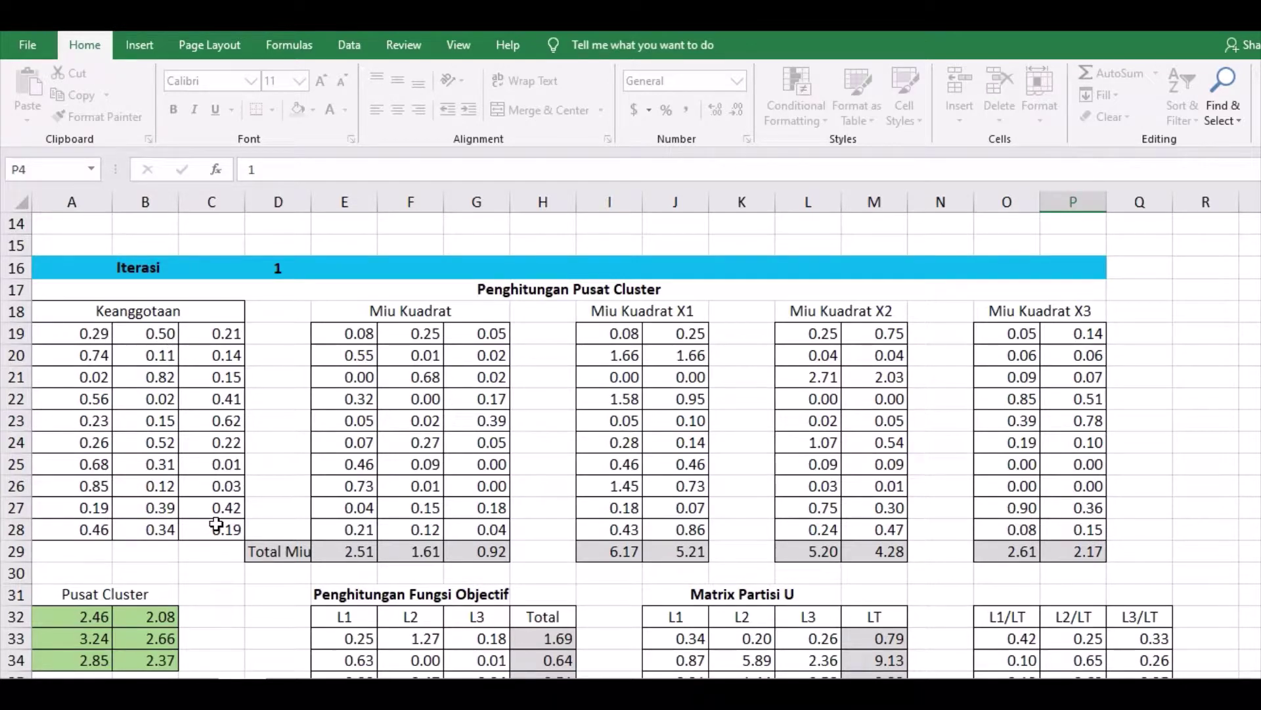
{"action": "left_click", "coordinate": [355, 335]}
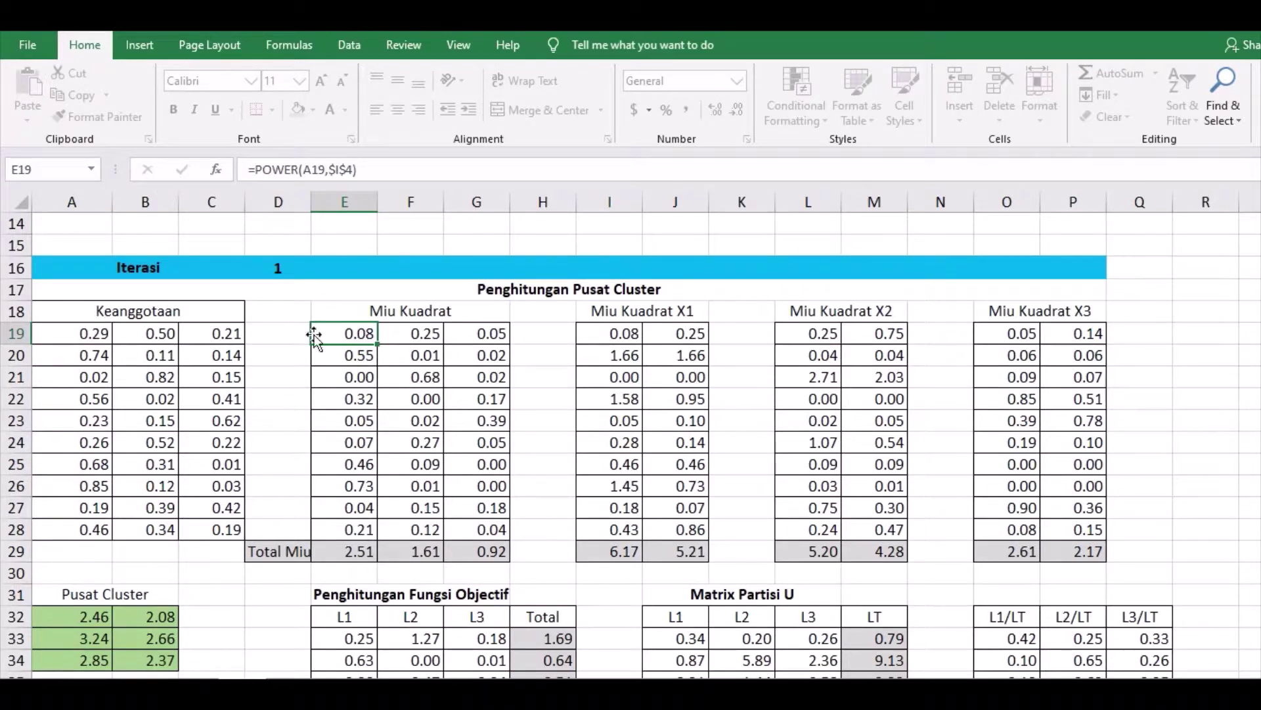
{"action": "scroll", "coordinate": [484, 340], "scroll_direction": "up", "scroll_amount": 5}
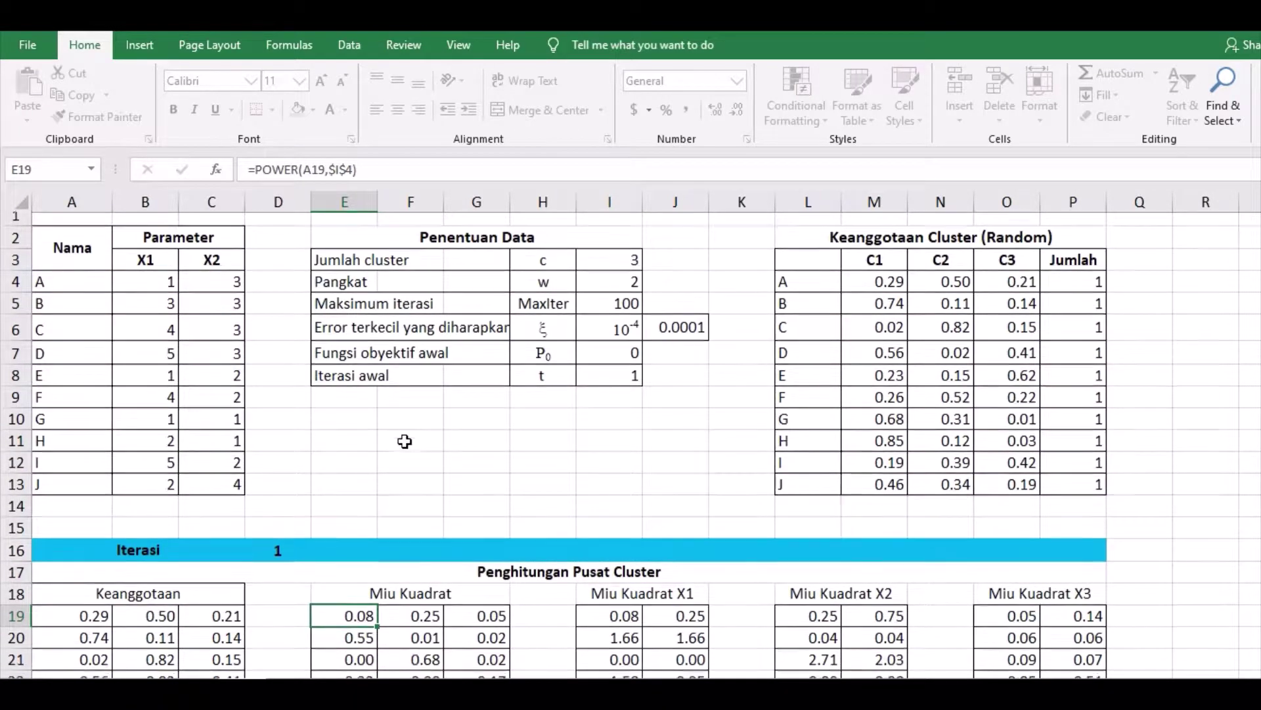
{"action": "scroll", "coordinate": [388, 430], "scroll_direction": "down", "scroll_amount": 2}
{"action": "scroll", "coordinate": [298, 488], "scroll_direction": "down", "scroll_amount": 2}
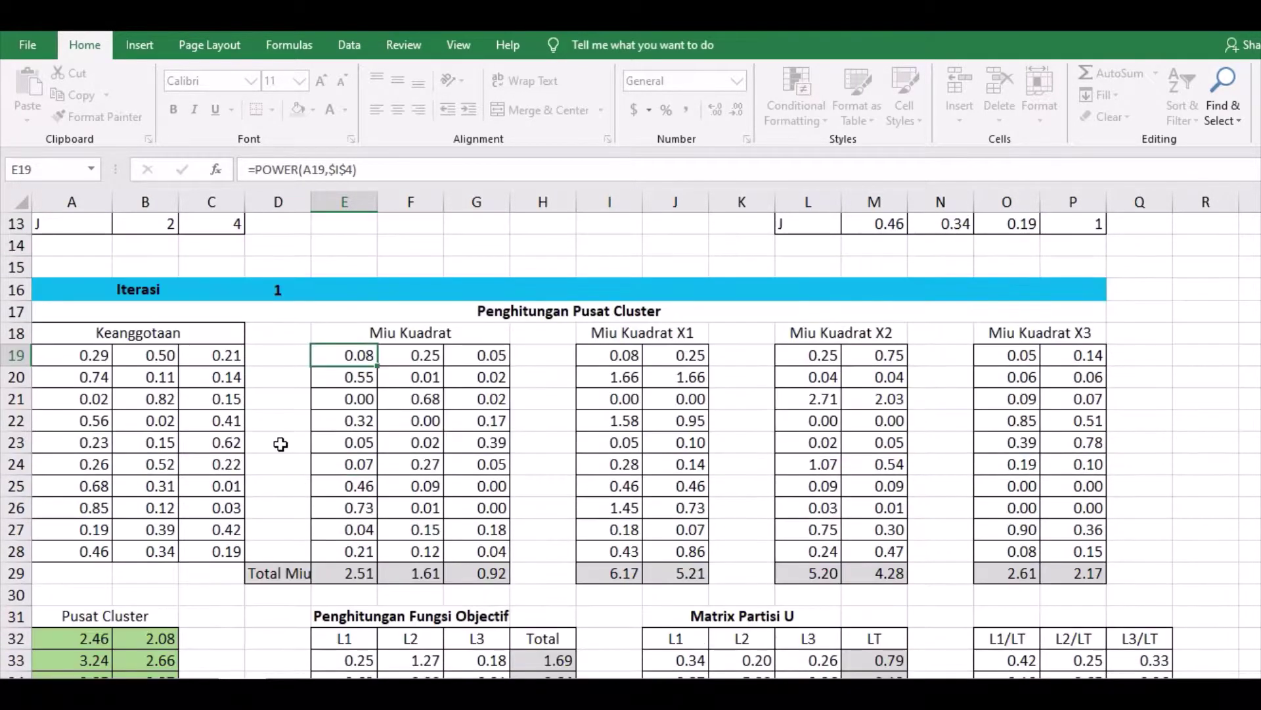
{"action": "left_click", "coordinate": [279, 444]}
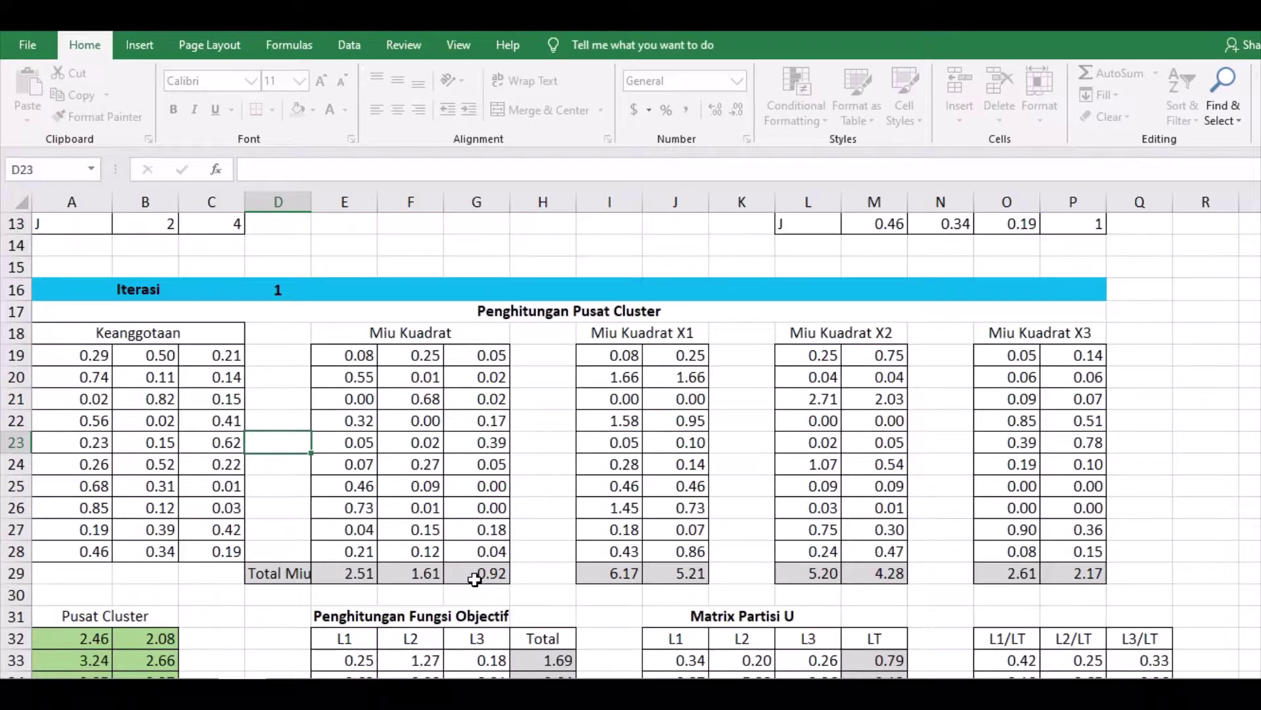
Inspect the first Miu Kuadrat X1 formula in I19 and trace its references to E19 and B4.
{"action": "left_click", "coordinate": [612, 355]}
{"action": "key", "text": "ctrl+bracketleft"}
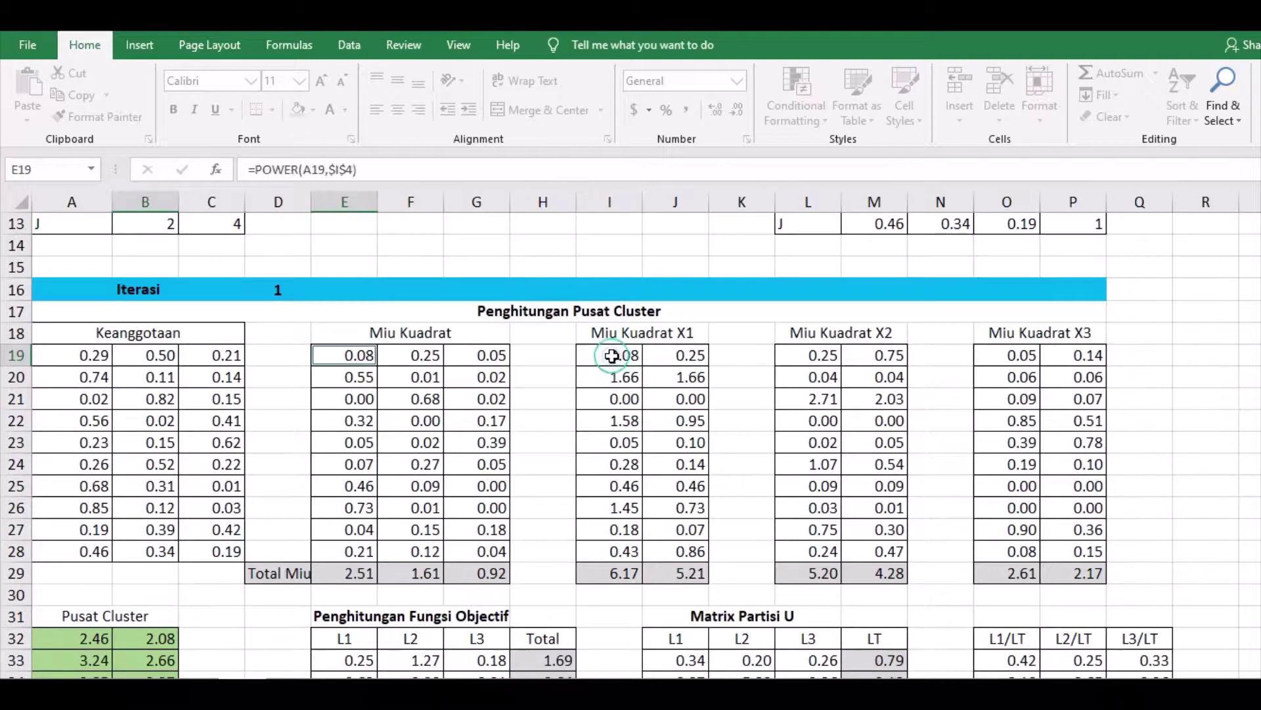
{"action": "scroll", "coordinate": [522, 449], "scroll_direction": "up", "scroll_amount": 3}
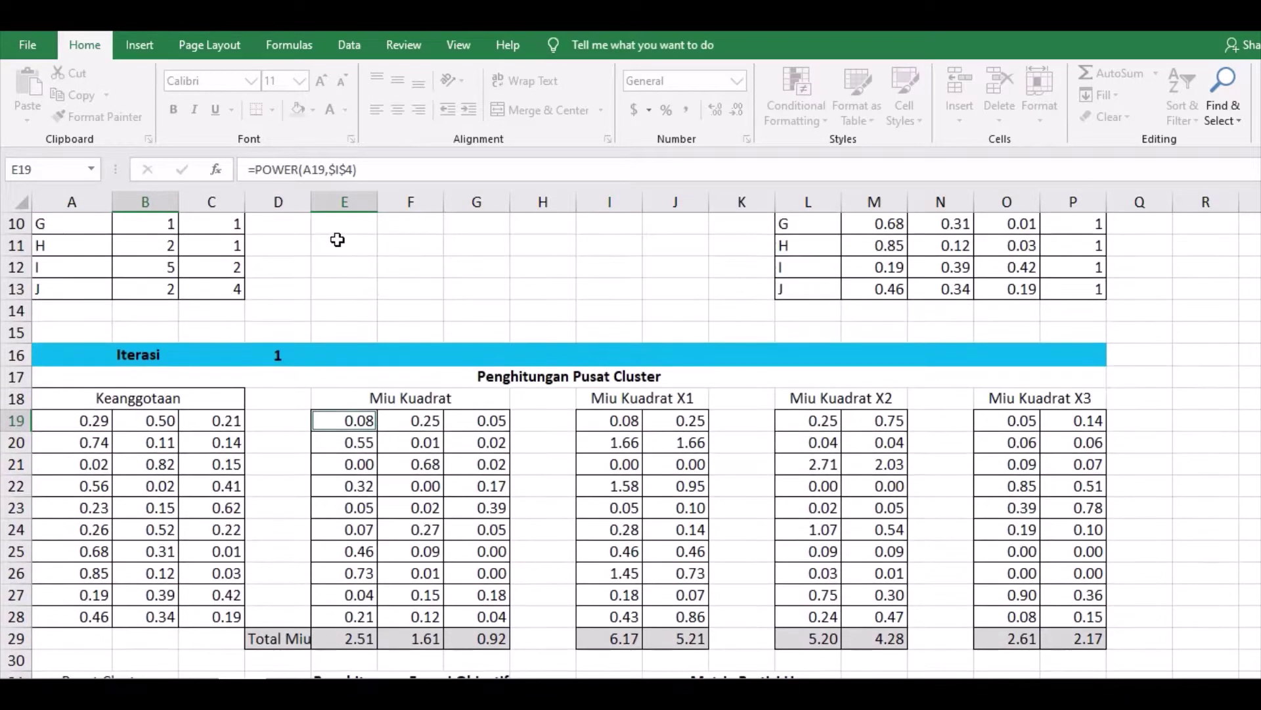
{"action": "left_click", "coordinate": [623, 418]}
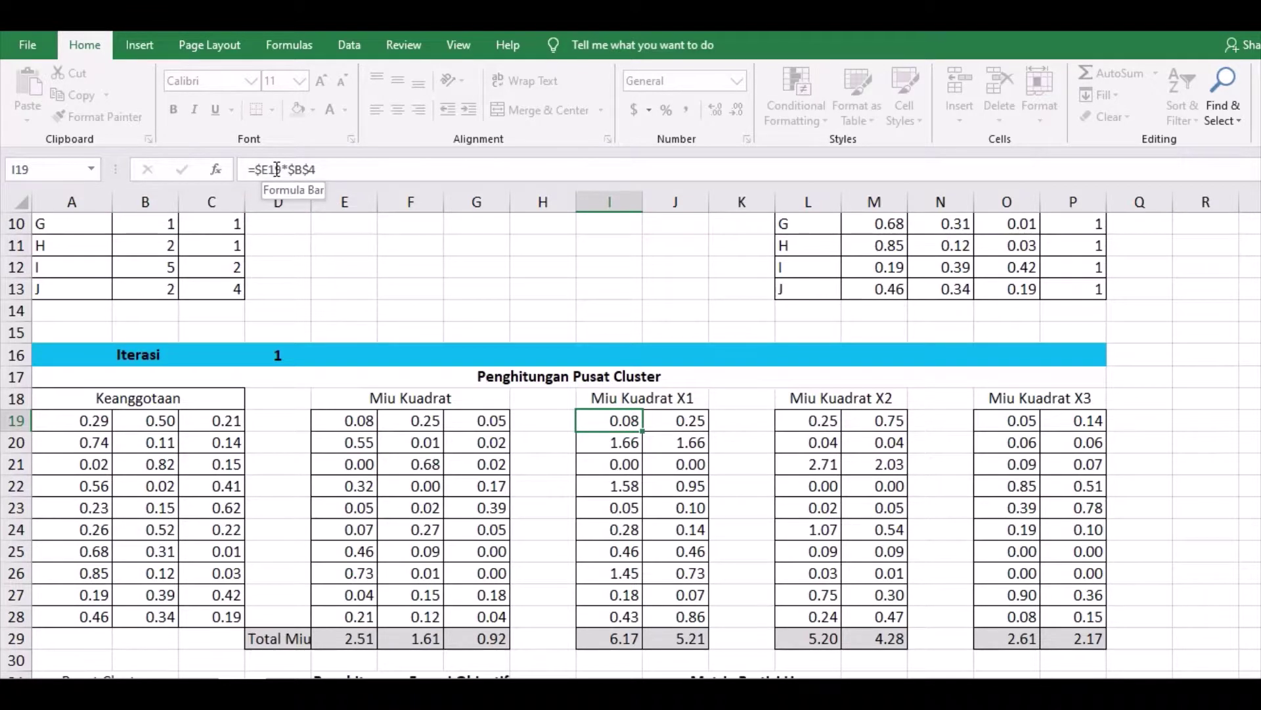
{"action": "scroll", "coordinate": [469, 295], "scroll_direction": "up", "scroll_amount": 3}
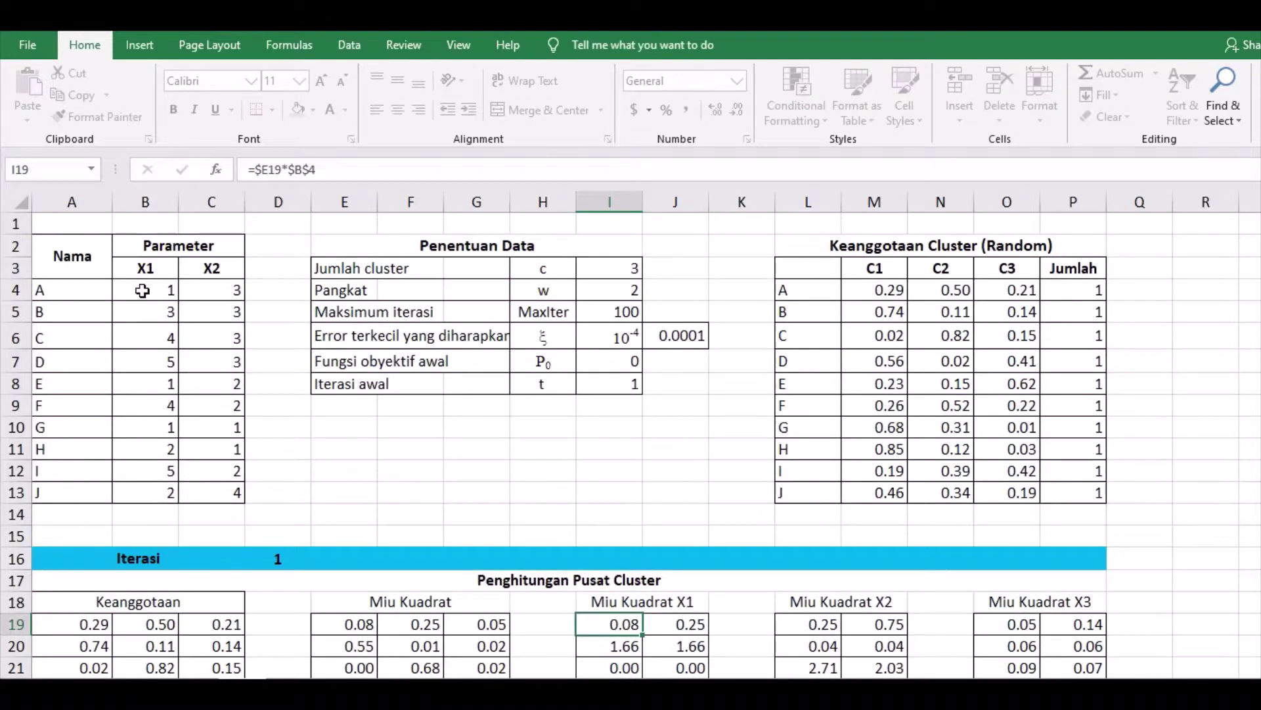
{"action": "scroll", "coordinate": [358, 394], "scroll_direction": "down", "scroll_amount": 3}
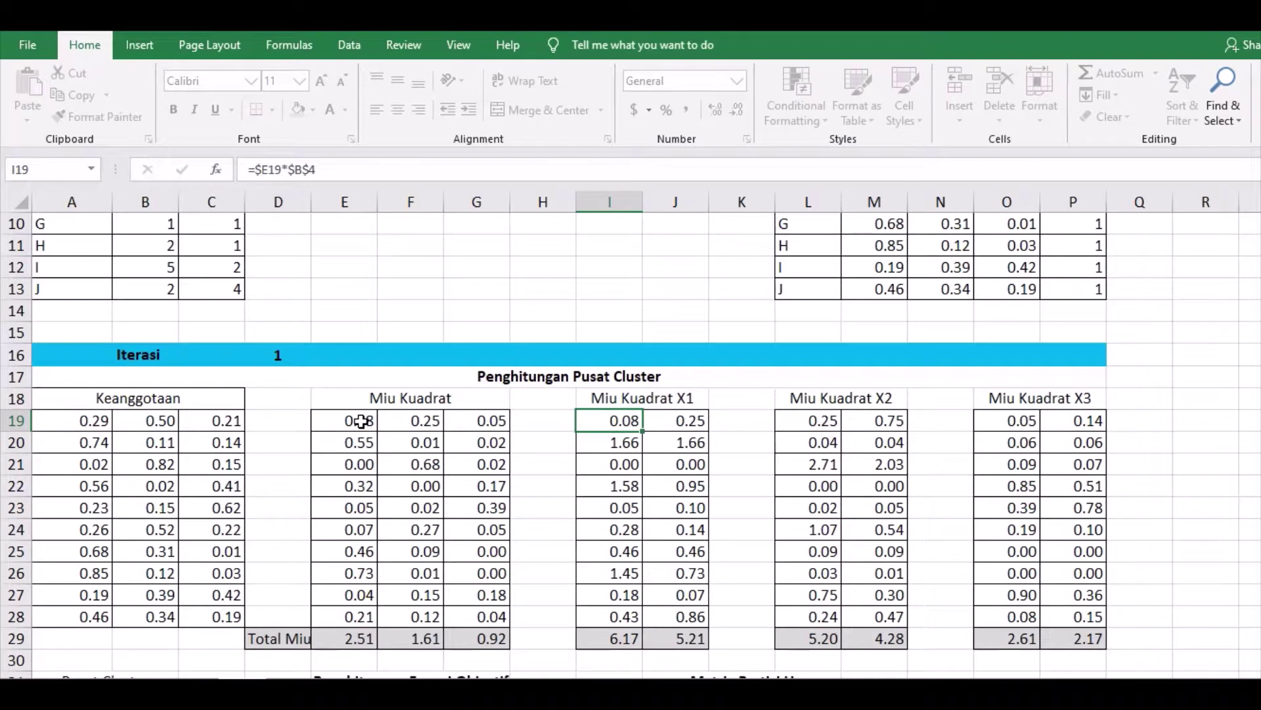
{"action": "left_click", "coordinate": [360, 422]}
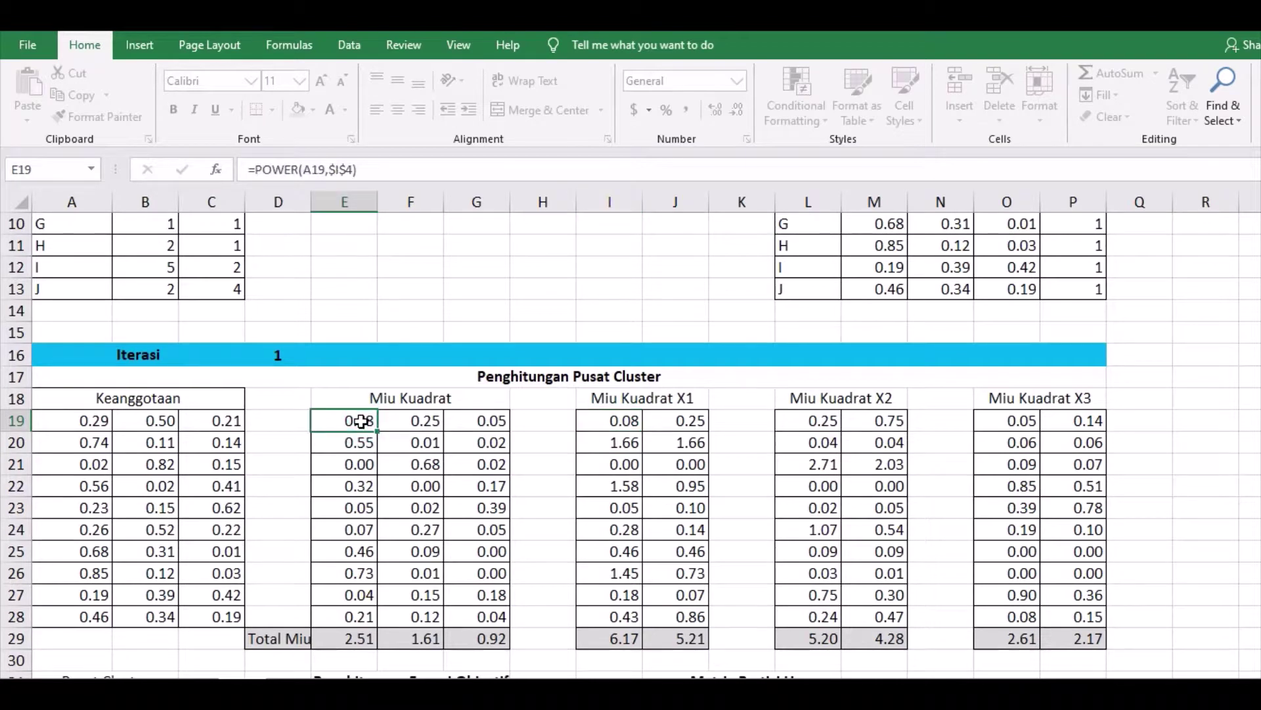
{"action": "left_click", "coordinate": [596, 427]}
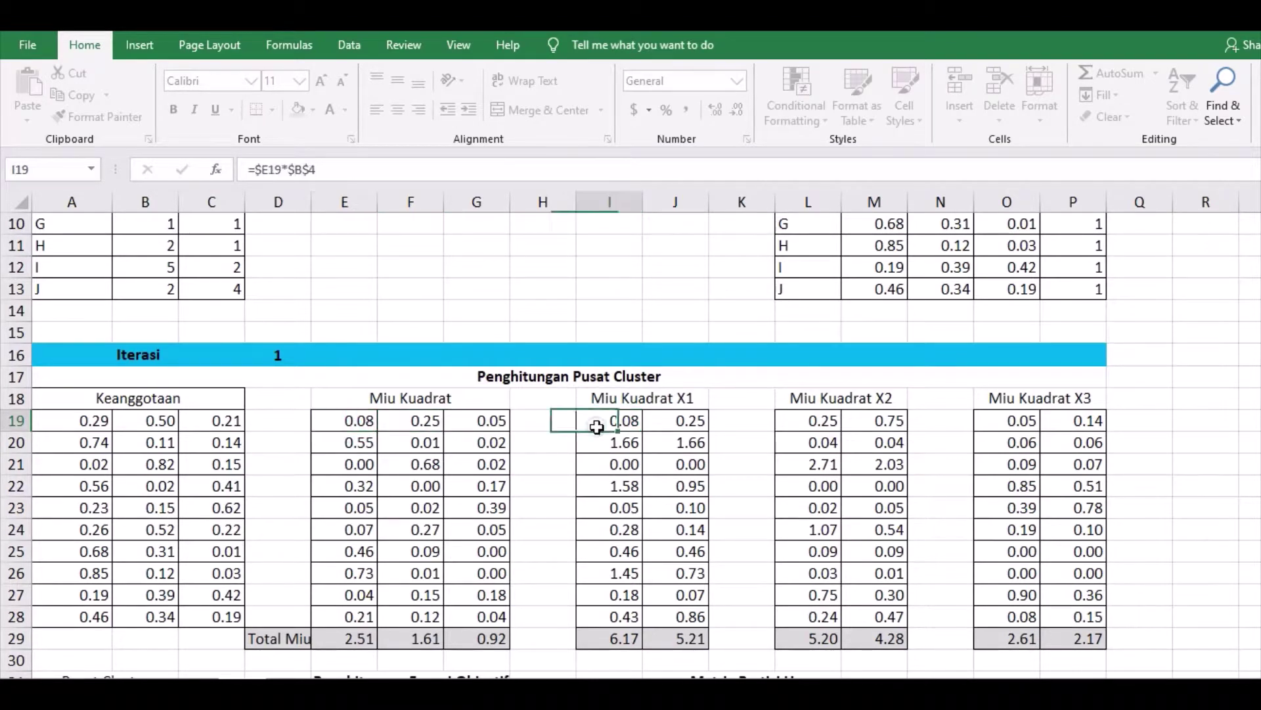
Compare the two Miu Kuadrat X1 formulas in I19 and J19 with the X1 and X2 parameters.
{"action": "scroll", "coordinate": [596, 427], "scroll_direction": "up", "scroll_amount": 2}
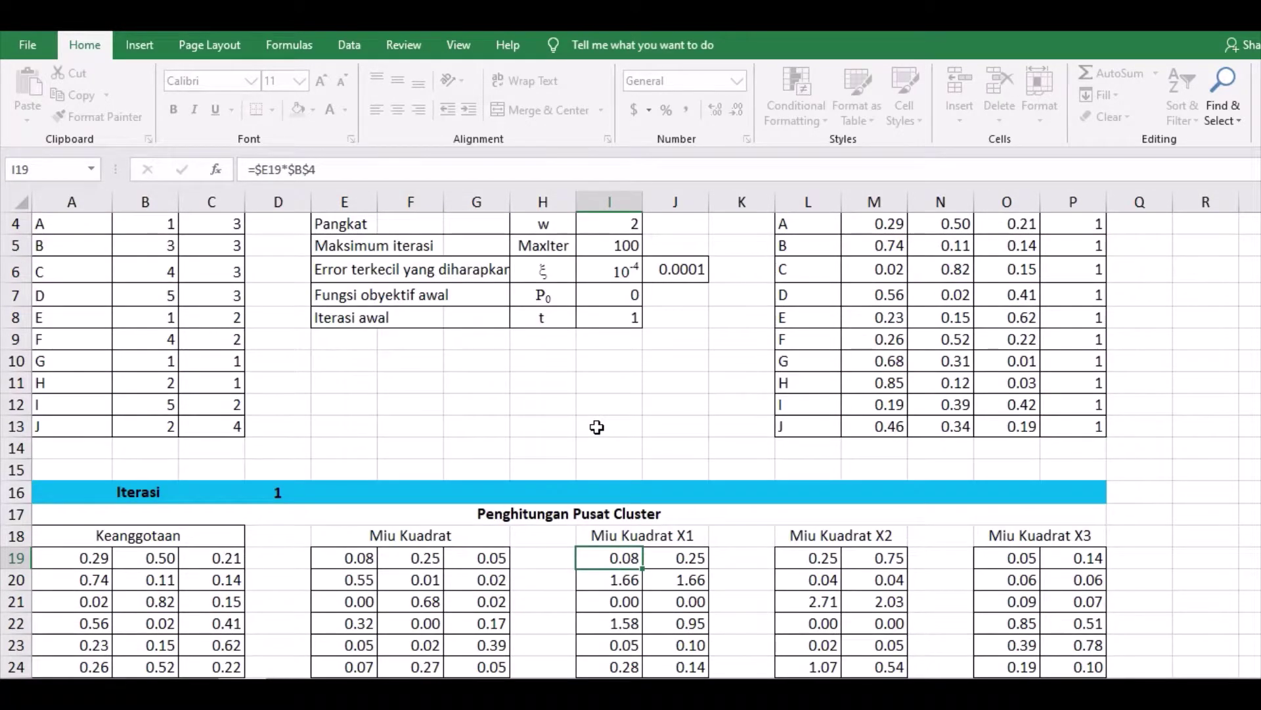
{"action": "scroll", "coordinate": [634, 479], "scroll_direction": "down", "scroll_amount": 1}
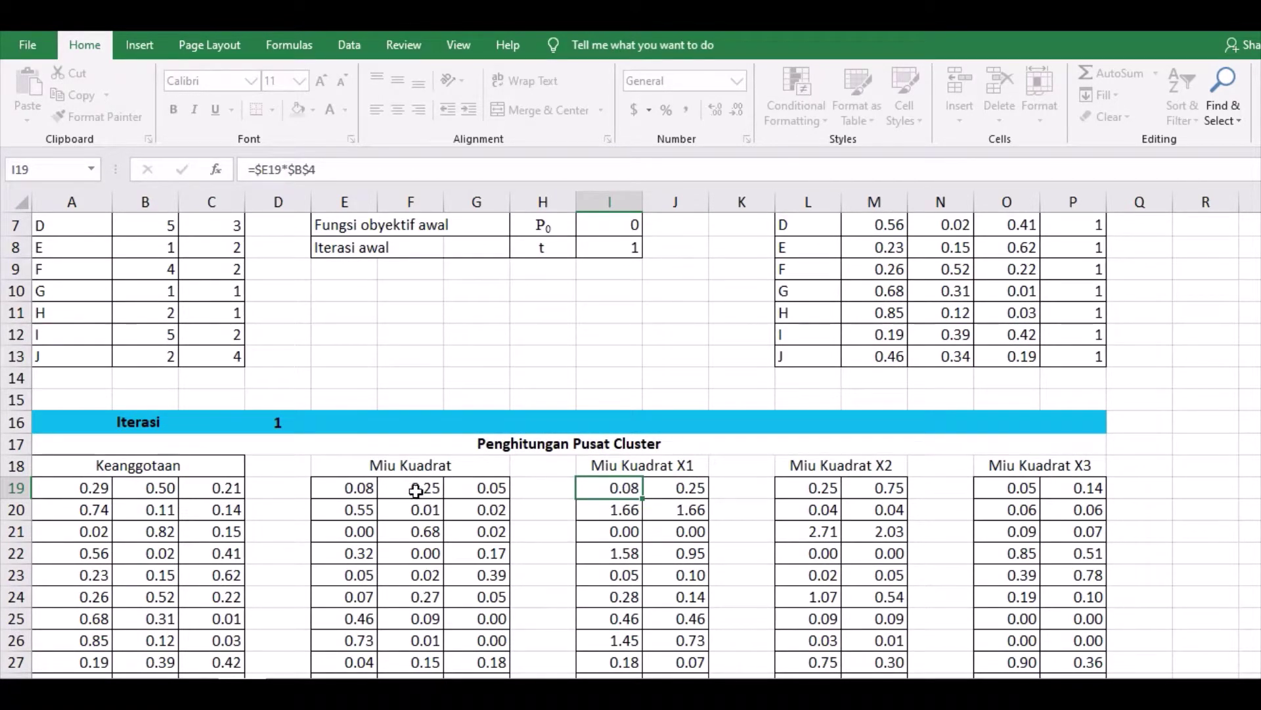
{"action": "left_click", "coordinate": [620, 510]}
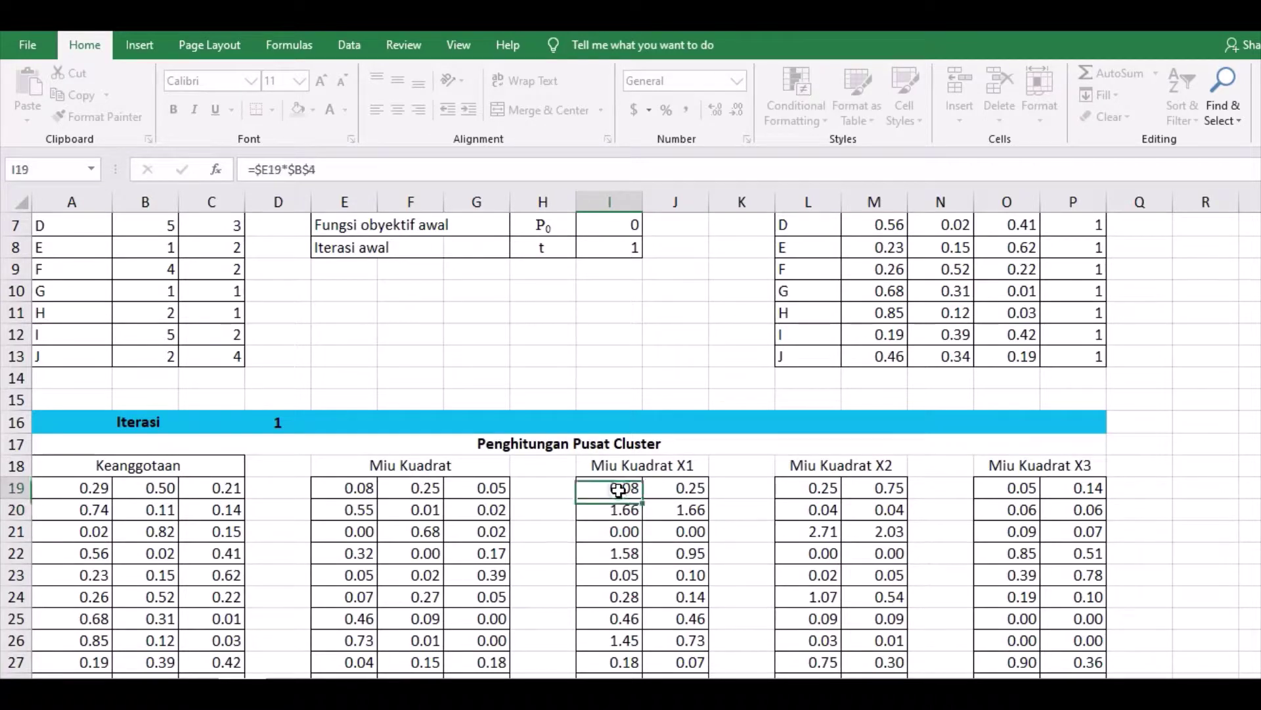
{"action": "left_click", "coordinate": [672, 491]}
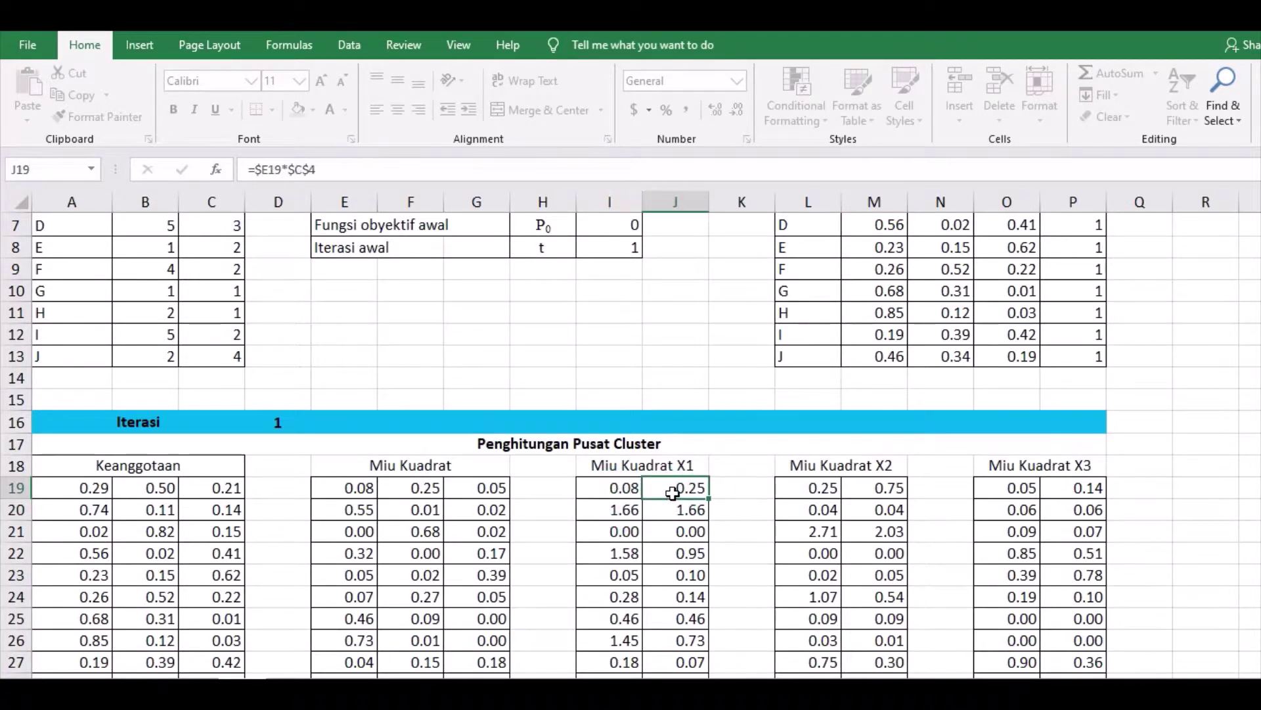
Inspect the first Pusat Cluster formula in A32 and the Miu Kuadrat X1 column total in I29 that it uses.
{"action": "scroll", "coordinate": [672, 493], "scroll_direction": "down", "scroll_amount": 3}
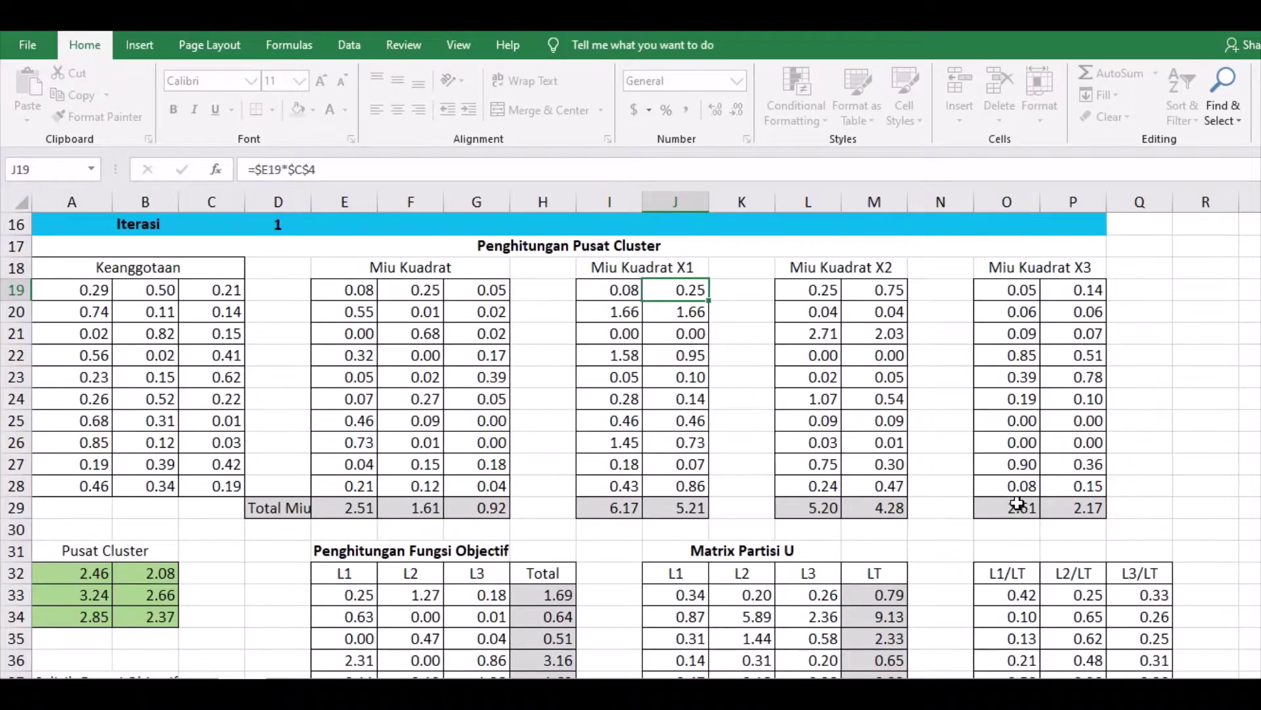
{"action": "scroll", "coordinate": [903, 531], "scroll_direction": "down", "scroll_amount": 1}
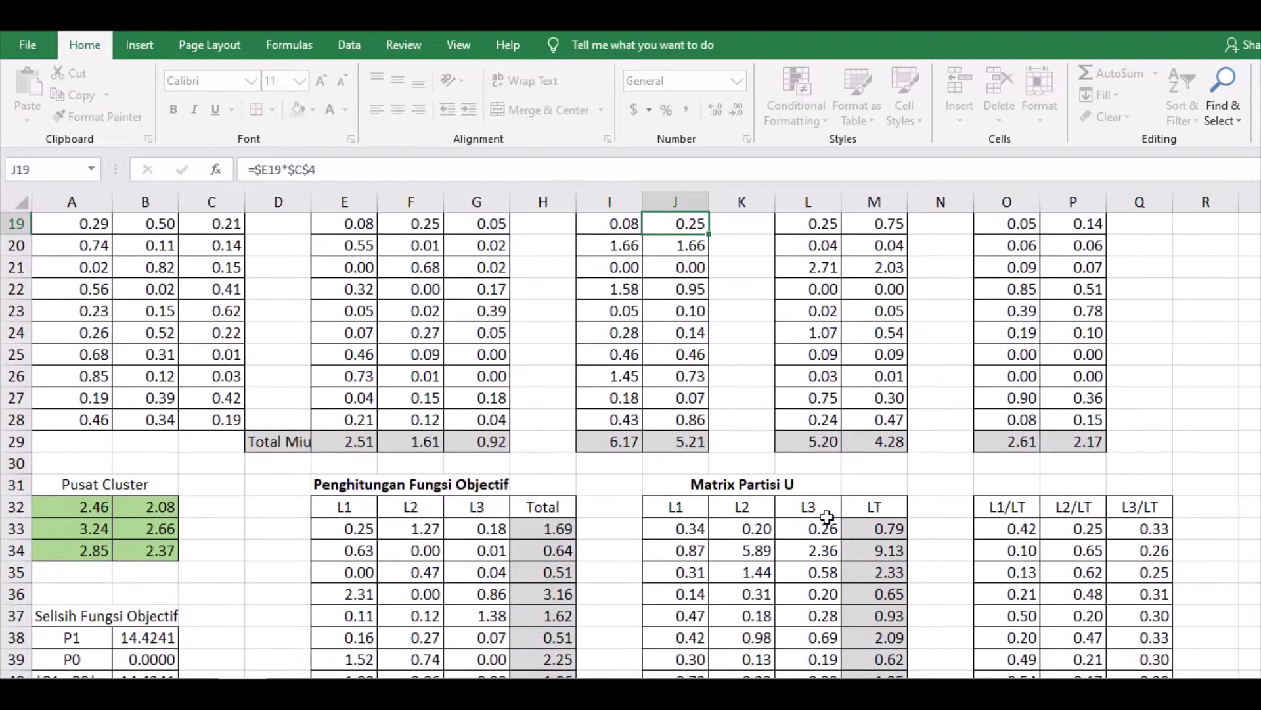
{"action": "left_click", "coordinate": [86, 508]}
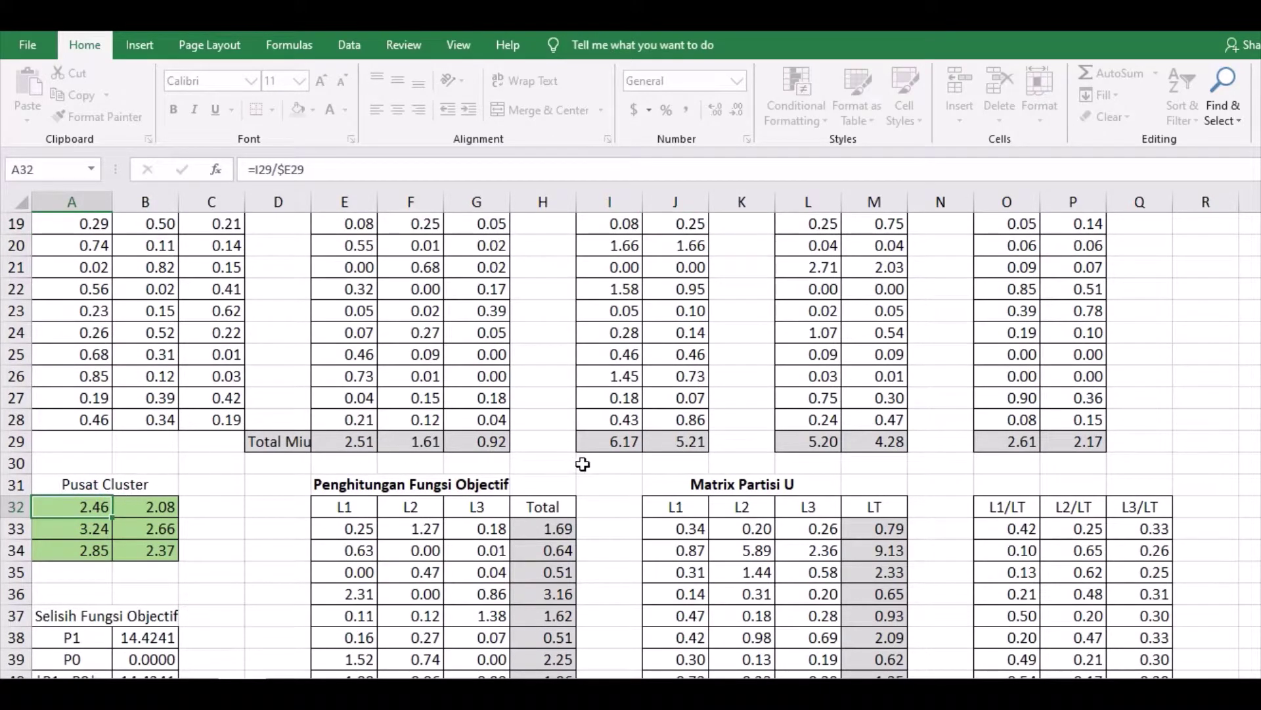
{"action": "left_click", "coordinate": [619, 445]}
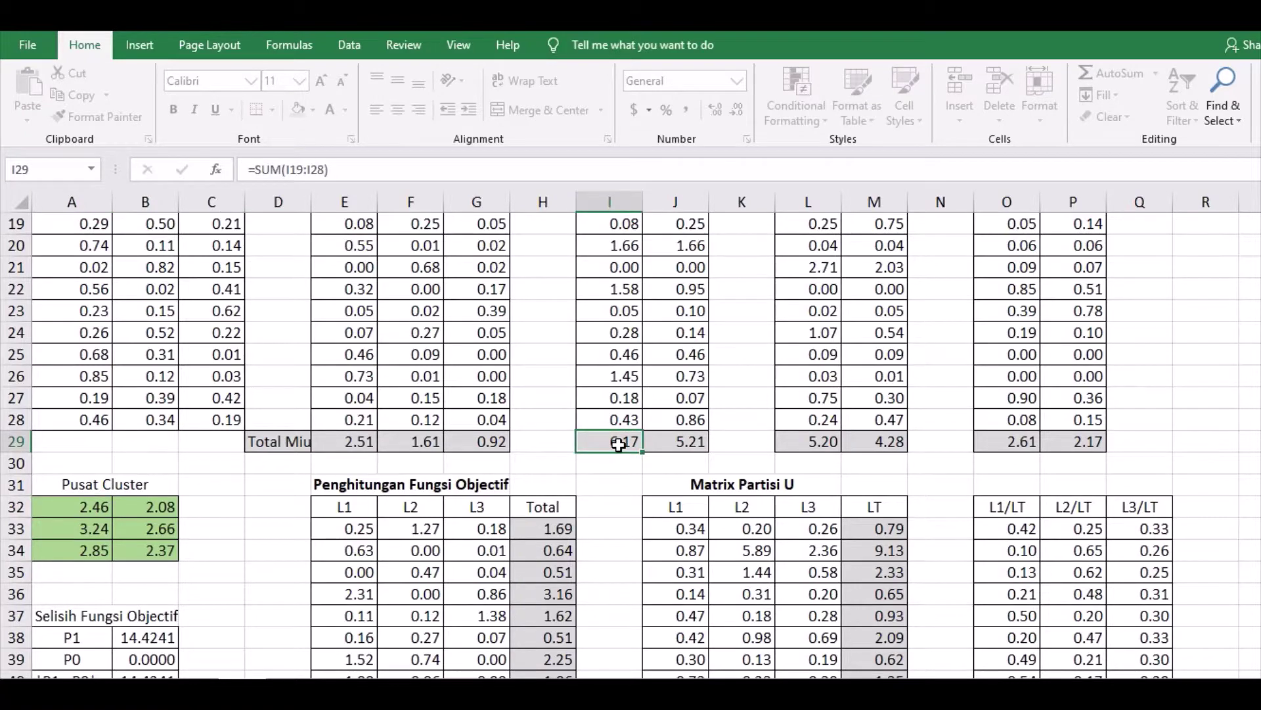
{"action": "scroll", "coordinate": [611, 478], "scroll_direction": "up", "scroll_amount": 2}
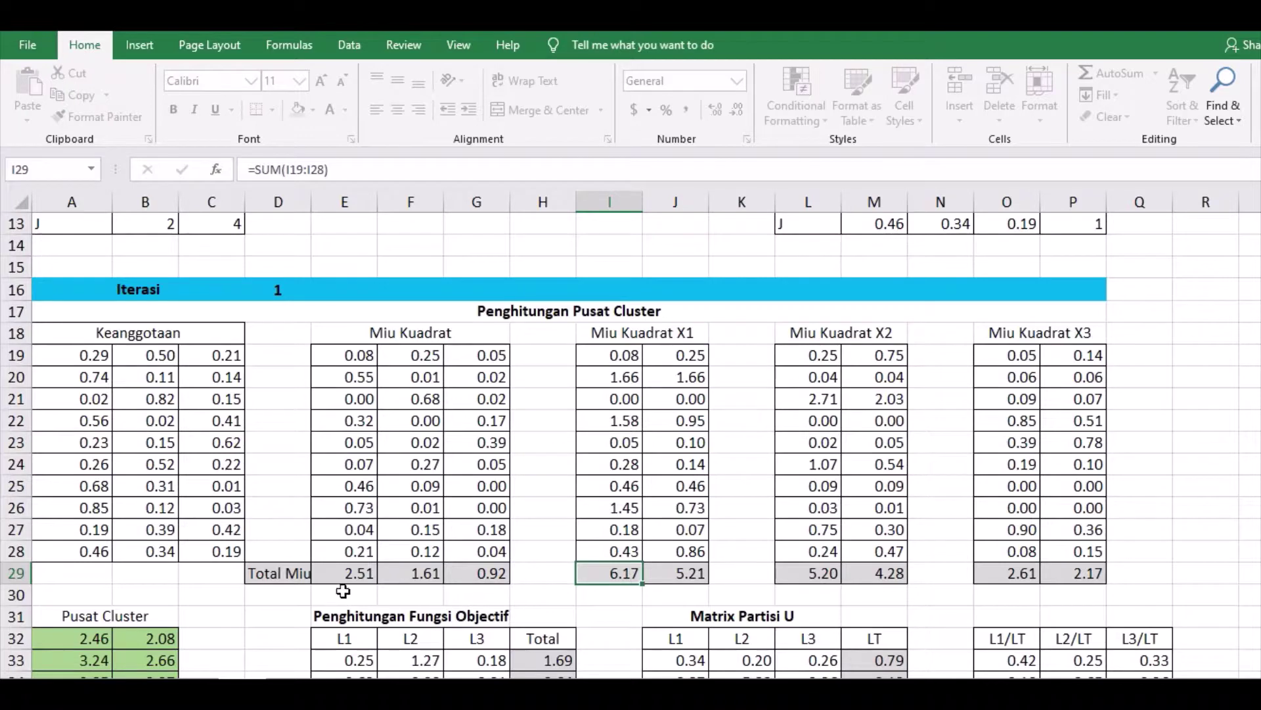
{"action": "scroll", "coordinate": [362, 565], "scroll_direction": "down", "scroll_amount": 1}
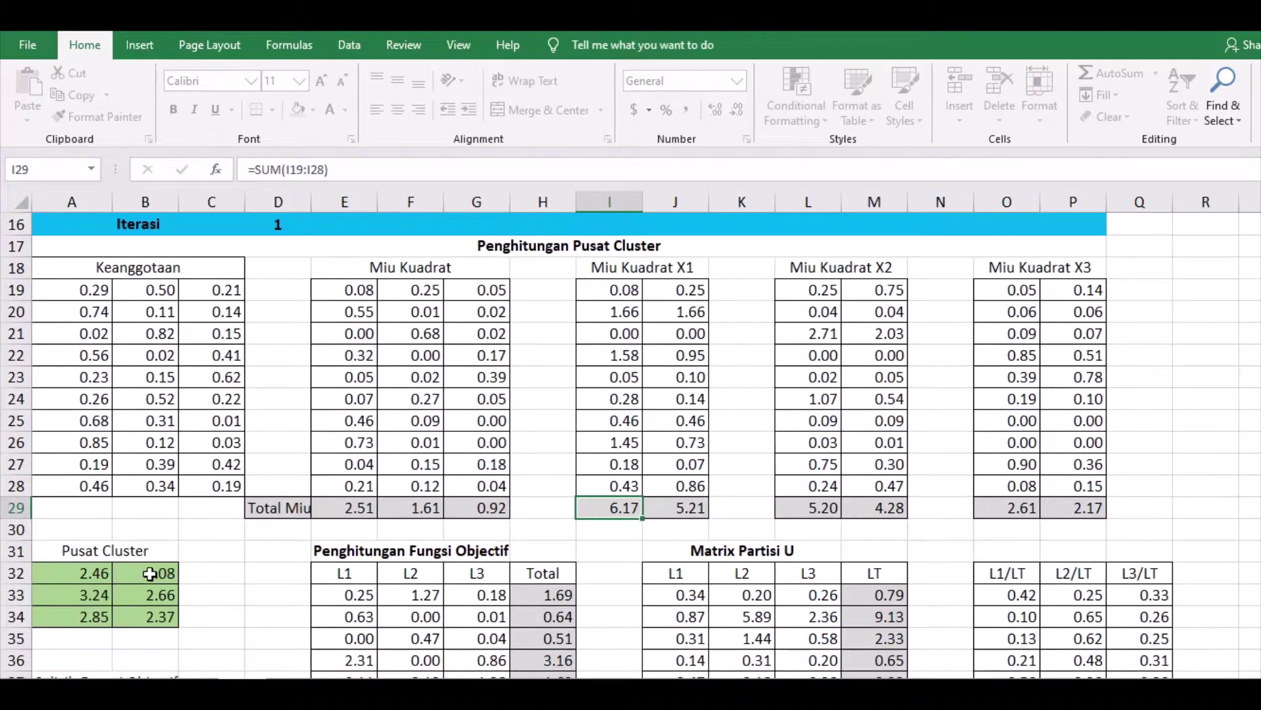
Review the formulas of all Pusat Cluster cells in A32:B34.
{"action": "left_click", "coordinate": [87, 573]}
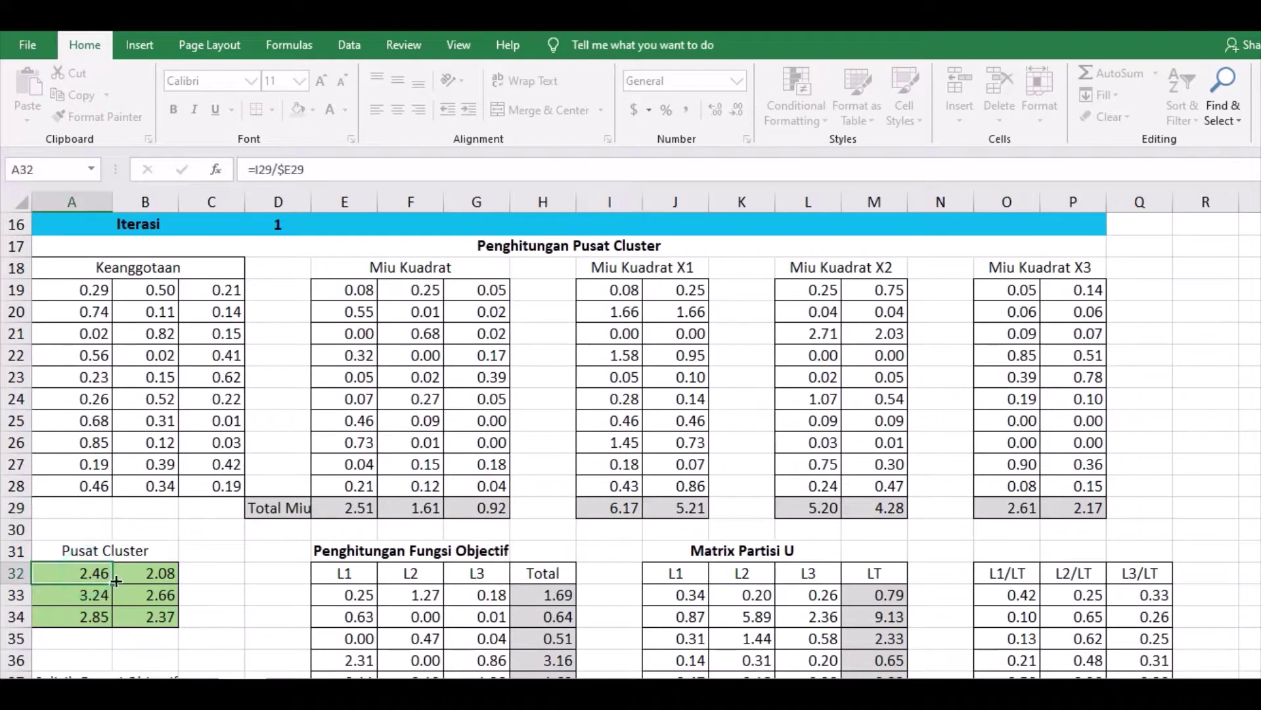
{"action": "left_click", "coordinate": [158, 573]}
{"action": "left_click", "coordinate": [97, 595]}
{"action": "left_click", "coordinate": [129, 595]}
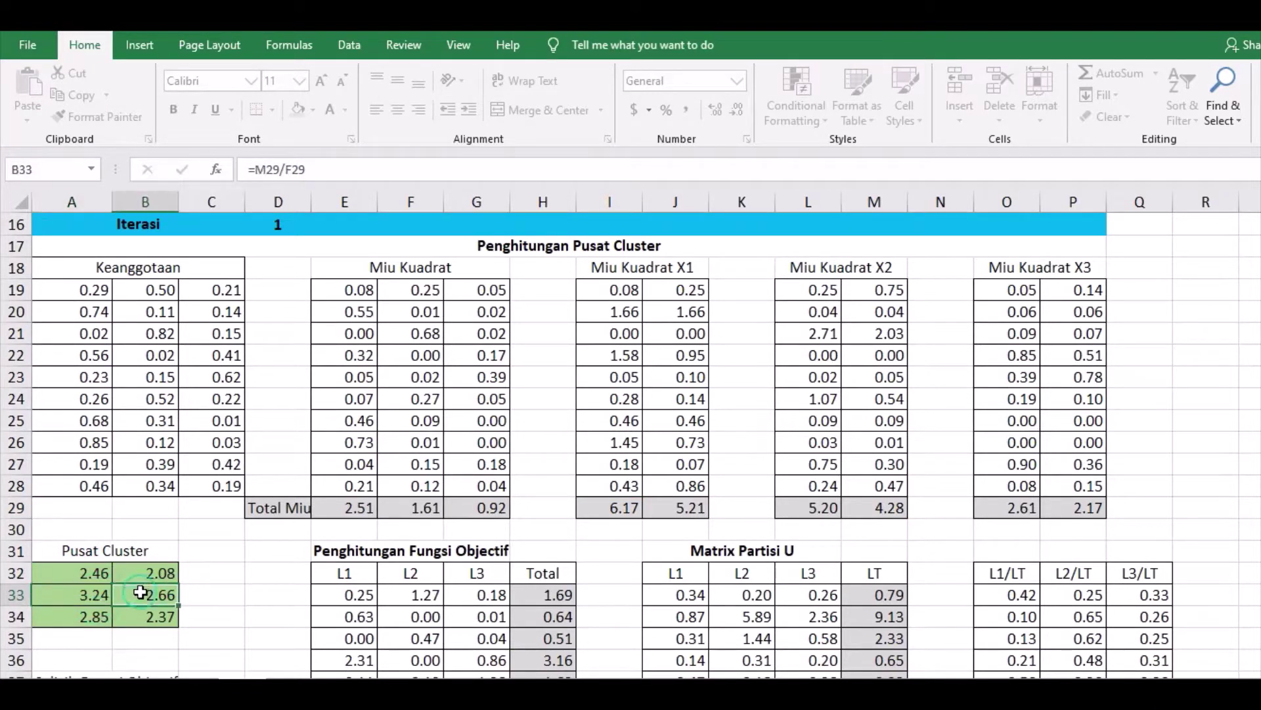
{"action": "left_click", "coordinate": [92, 615]}
{"action": "left_click", "coordinate": [136, 617]}
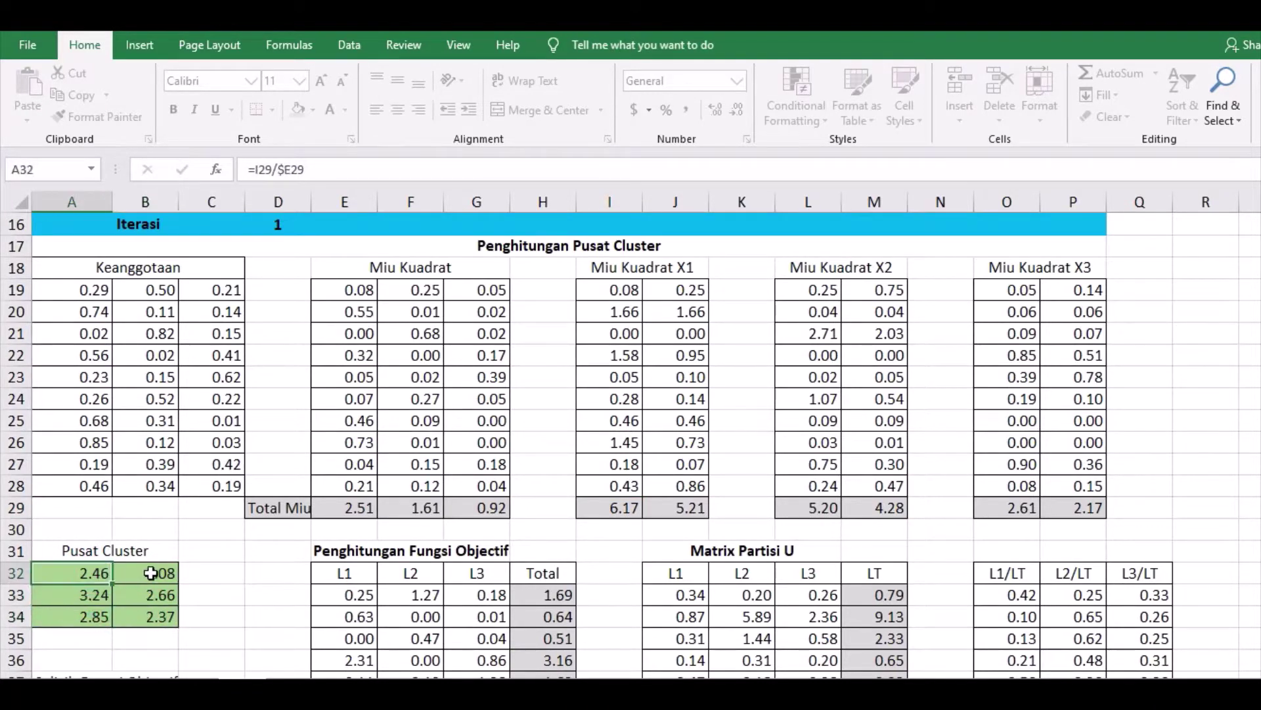
{"action": "left_click_drag", "start_coordinate": [93, 575], "coordinate": [148, 617]}
Inspect the L1 objective function formula in E33 and the Fungsi Objectif total formula in H43.
{"action": "scroll", "coordinate": [267, 565], "scroll_direction": "down", "scroll_amount": 2}
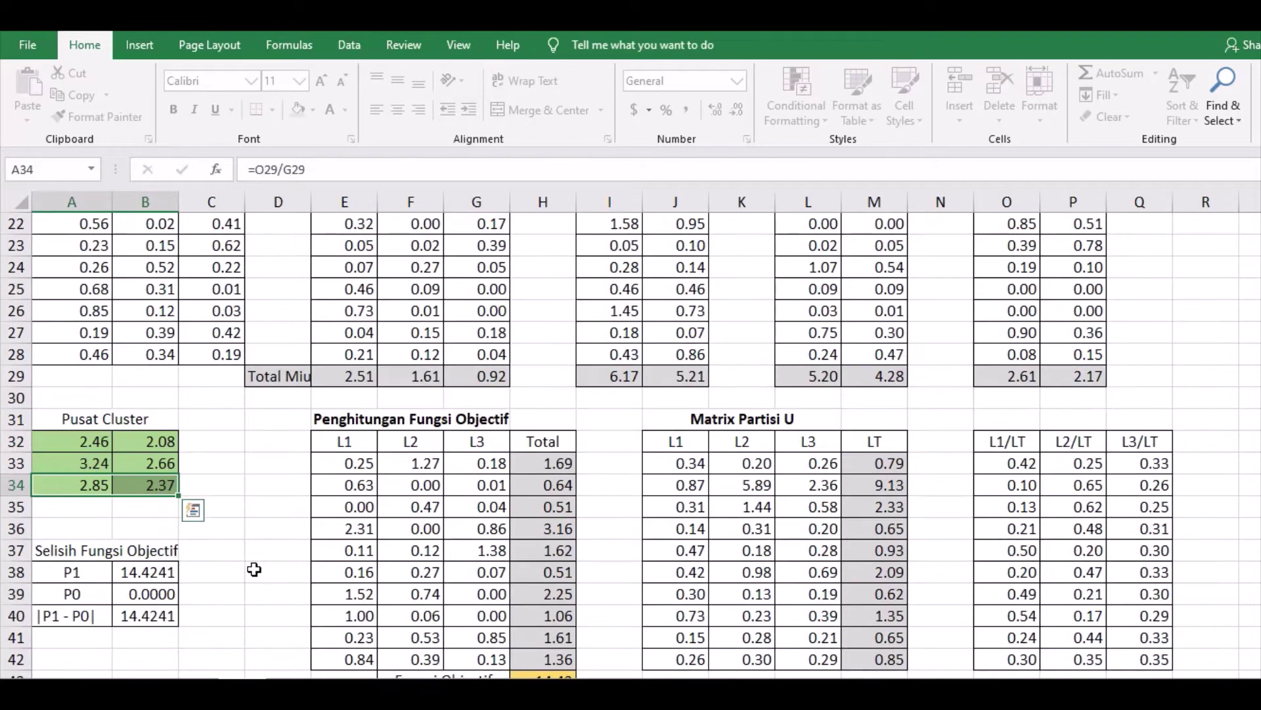
{"action": "left_click", "coordinate": [254, 569]}
{"action": "scroll", "coordinate": [280, 532], "scroll_direction": "down", "scroll_amount": 1}
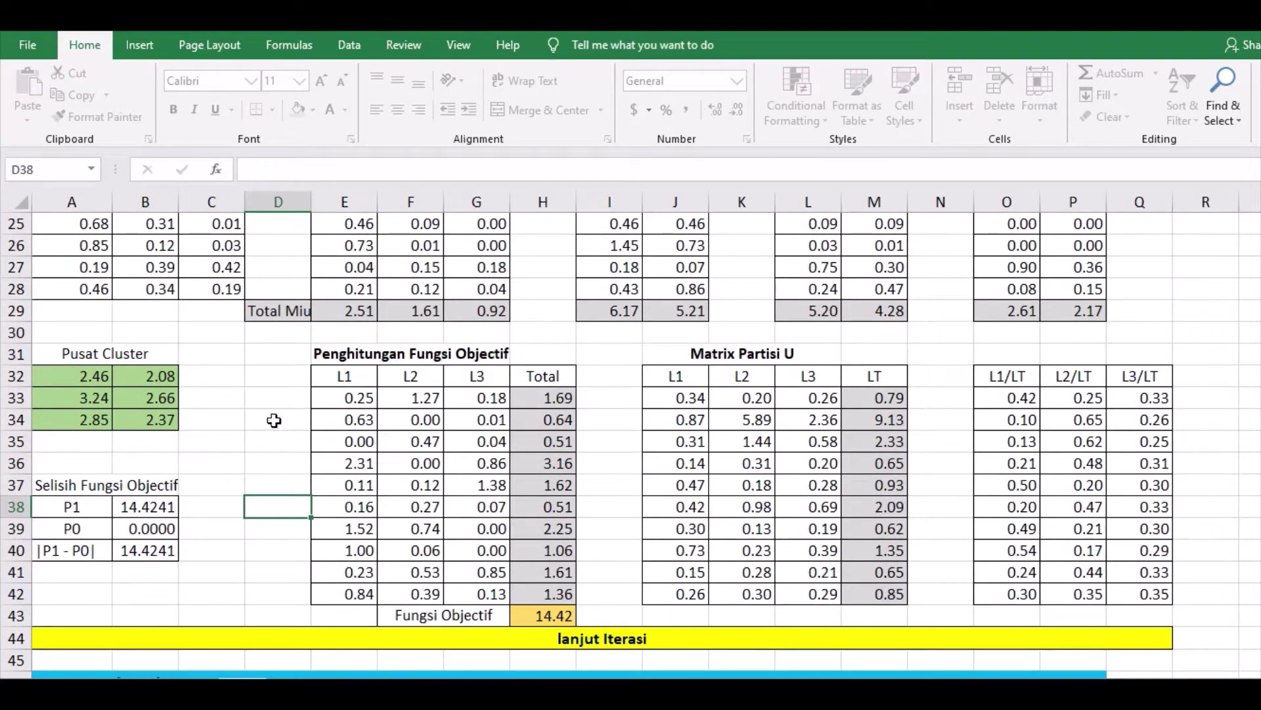
{"action": "left_click", "coordinate": [360, 403]}
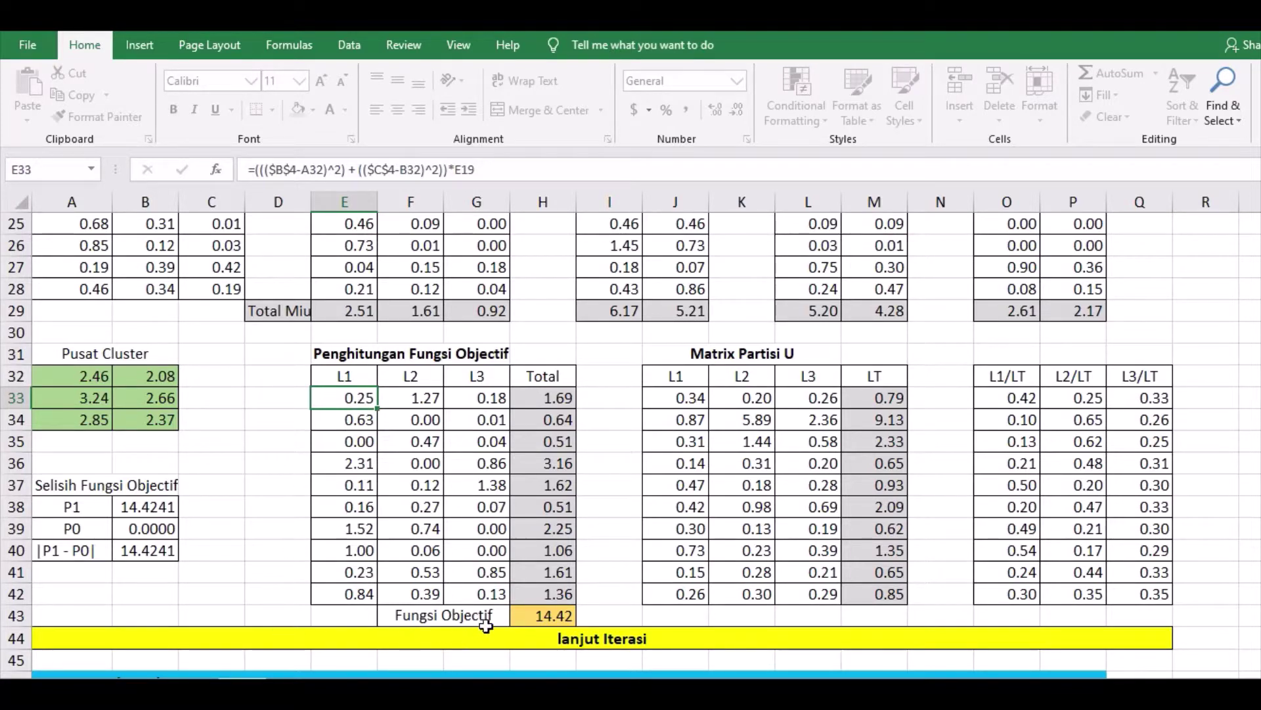
{"action": "left_click", "coordinate": [557, 618]}
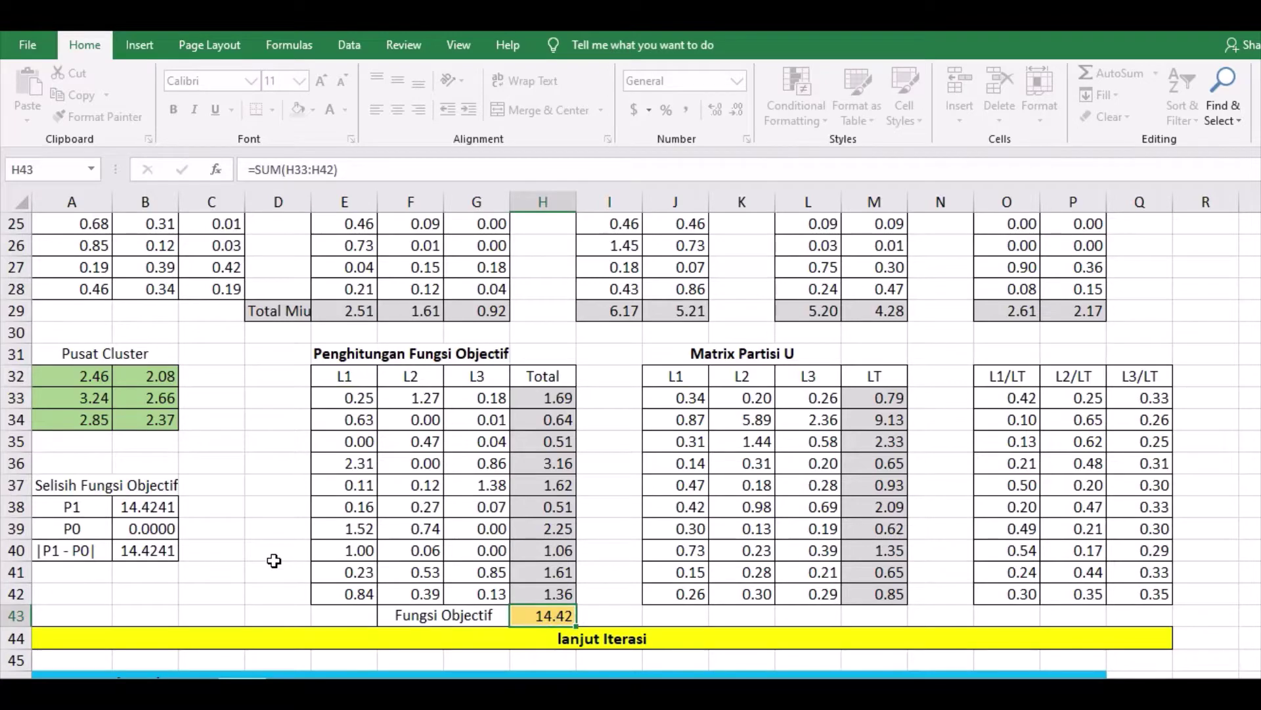
{"action": "scroll", "coordinate": [274, 559], "scroll_direction": "down", "scroll_amount": 1}
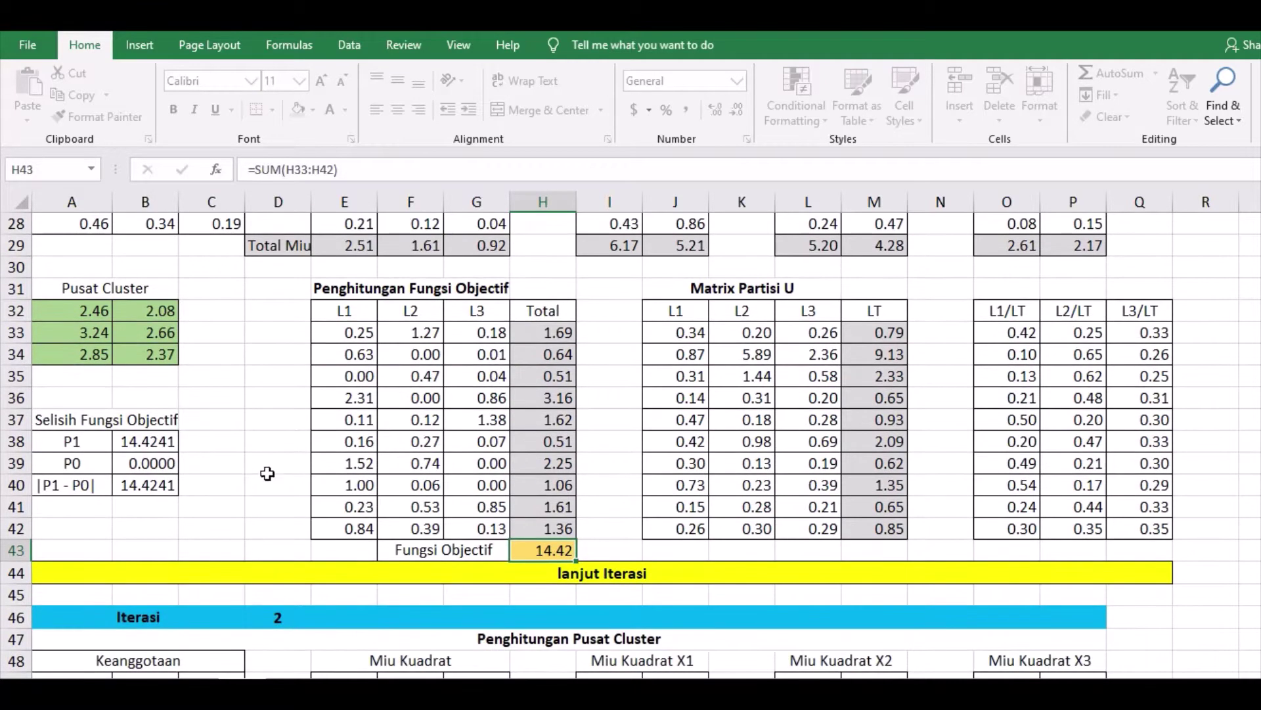
Compare the |P1 - P0| objective function difference of iteration 1 with the smallest expected error in the Penentuan Data table.
{"action": "left_click", "coordinate": [273, 461]}
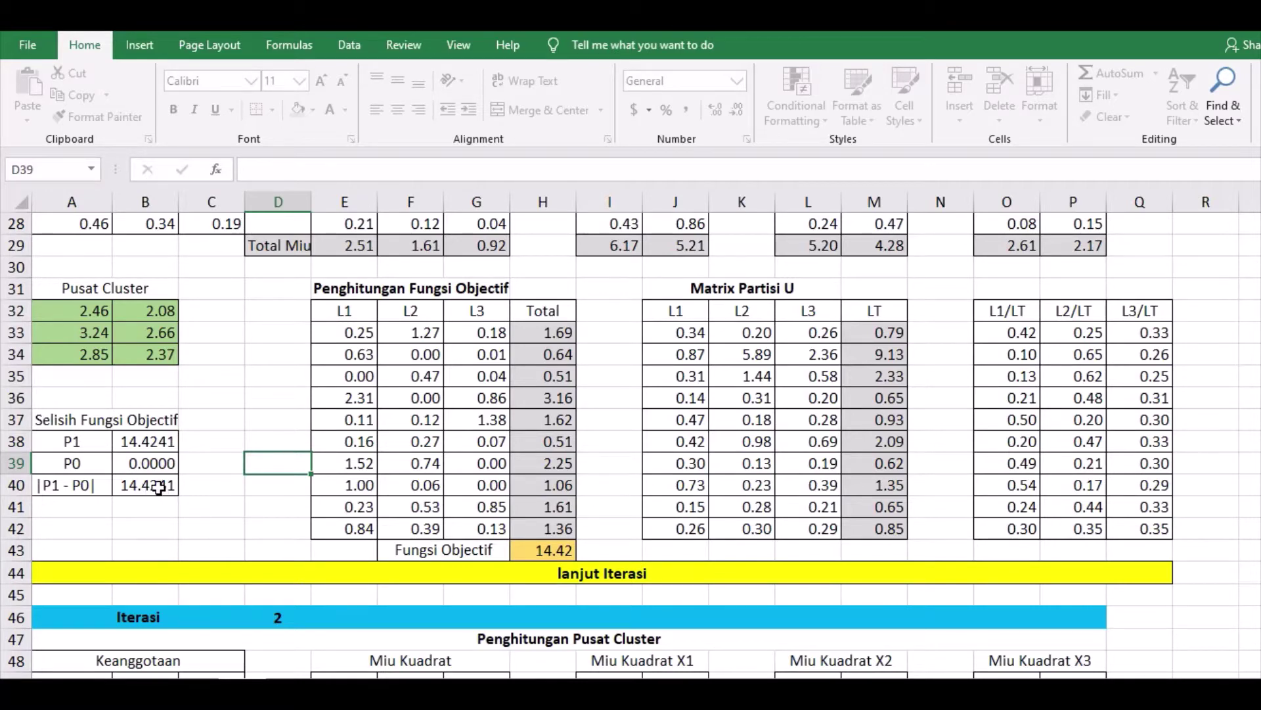
{"action": "scroll", "coordinate": [274, 493], "scroll_direction": "up", "scroll_amount": 9}
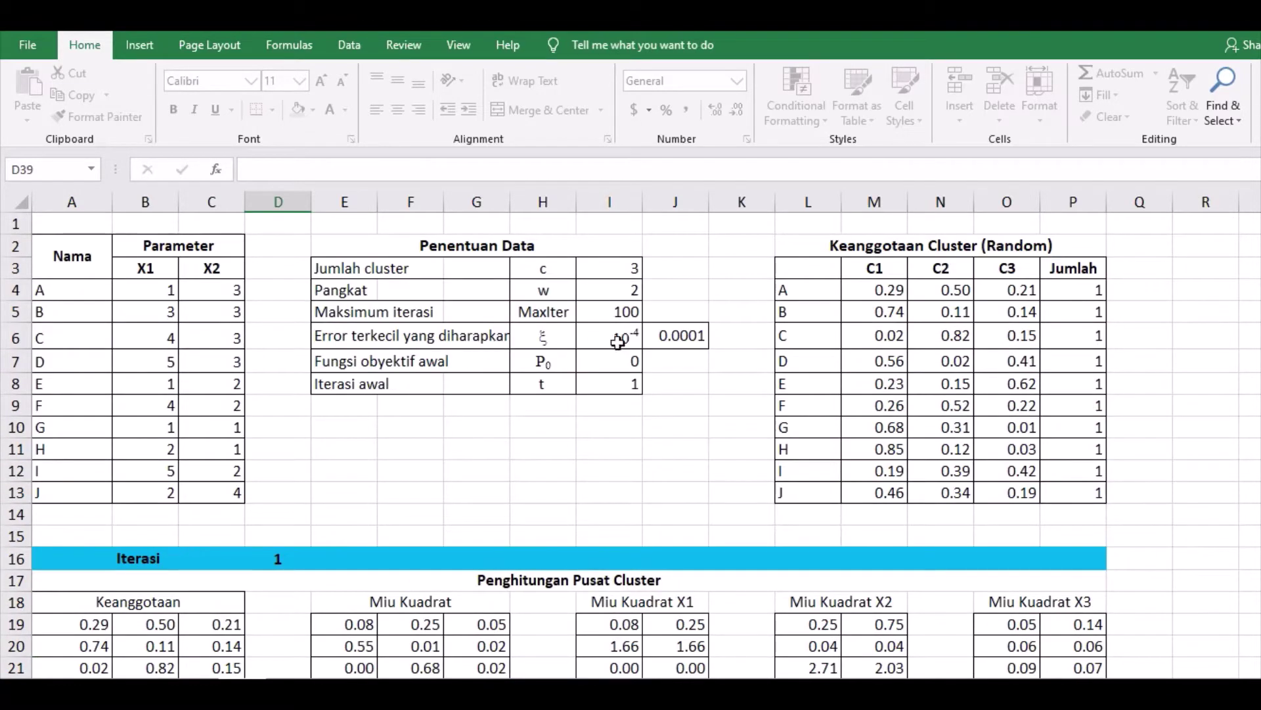
{"action": "scroll", "coordinate": [544, 487], "scroll_direction": "down", "scroll_amount": 9}
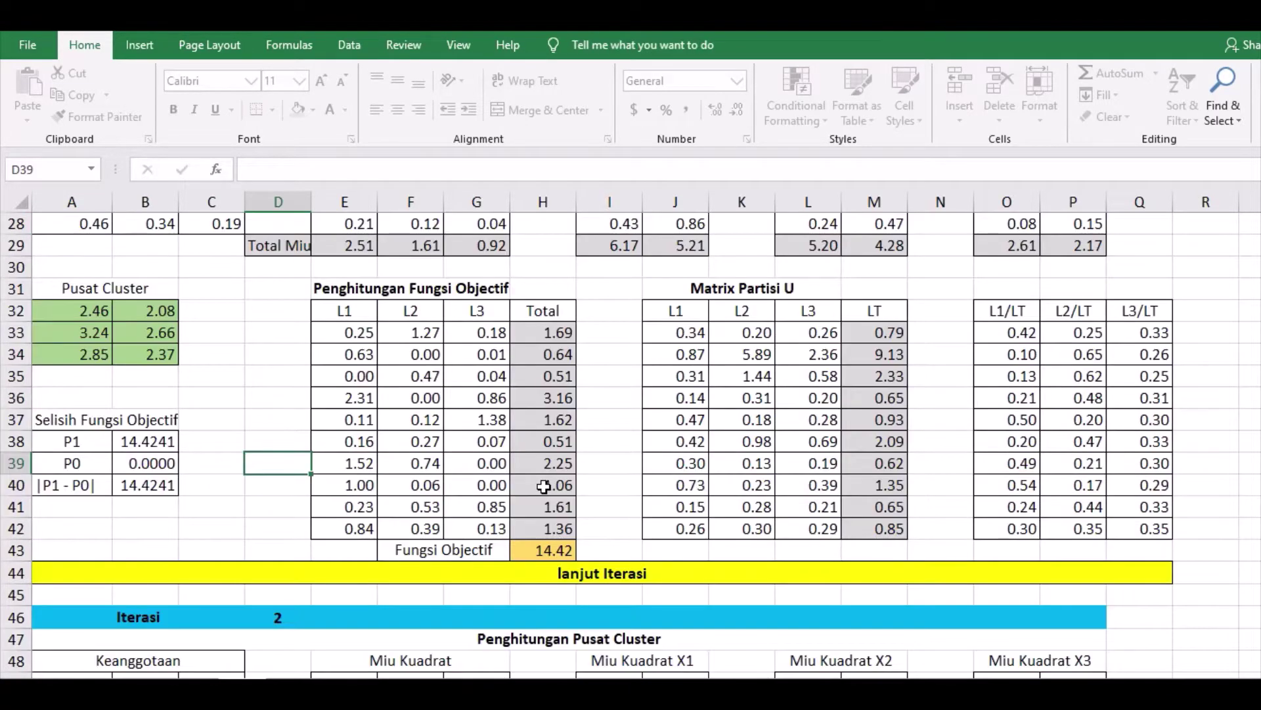
{"action": "scroll", "coordinate": [544, 486], "scroll_direction": "down", "scroll_amount": 1}
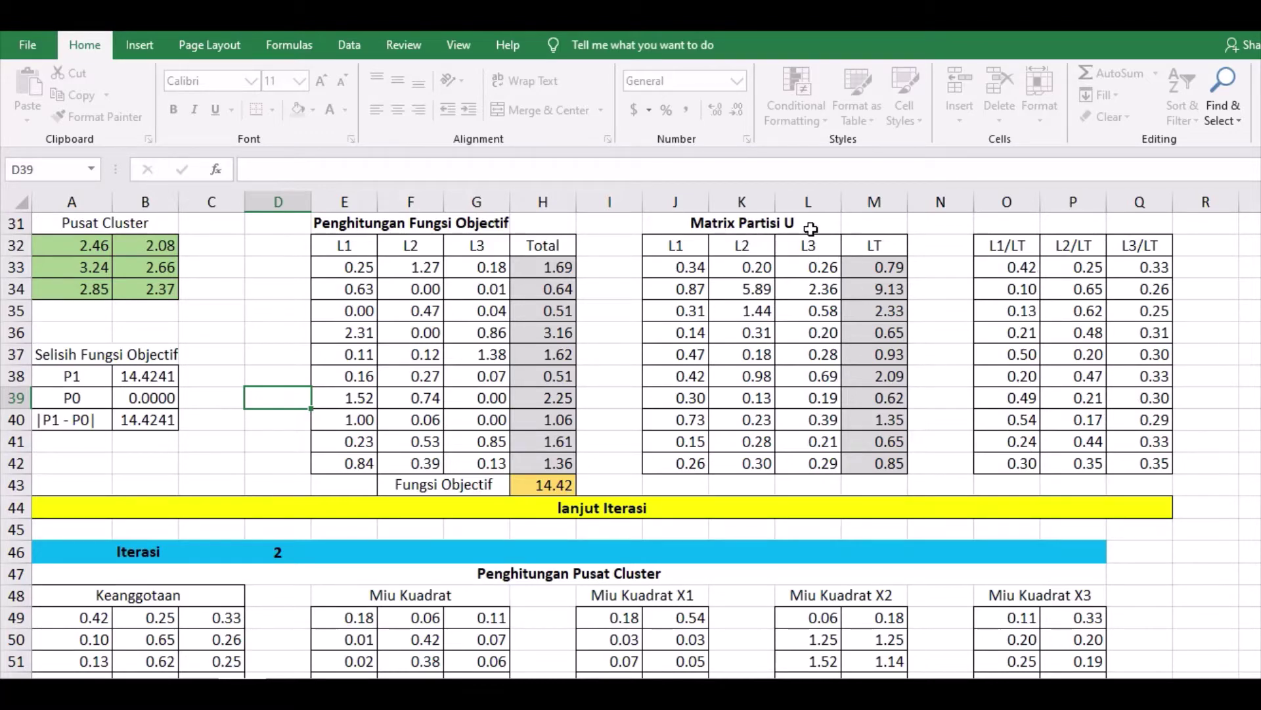
Review the iteration 2 and 3 blocks, including their memberships, cluster centres and objective function differences.
{"action": "scroll", "coordinate": [736, 319], "scroll_direction": "down", "scroll_amount": 4}
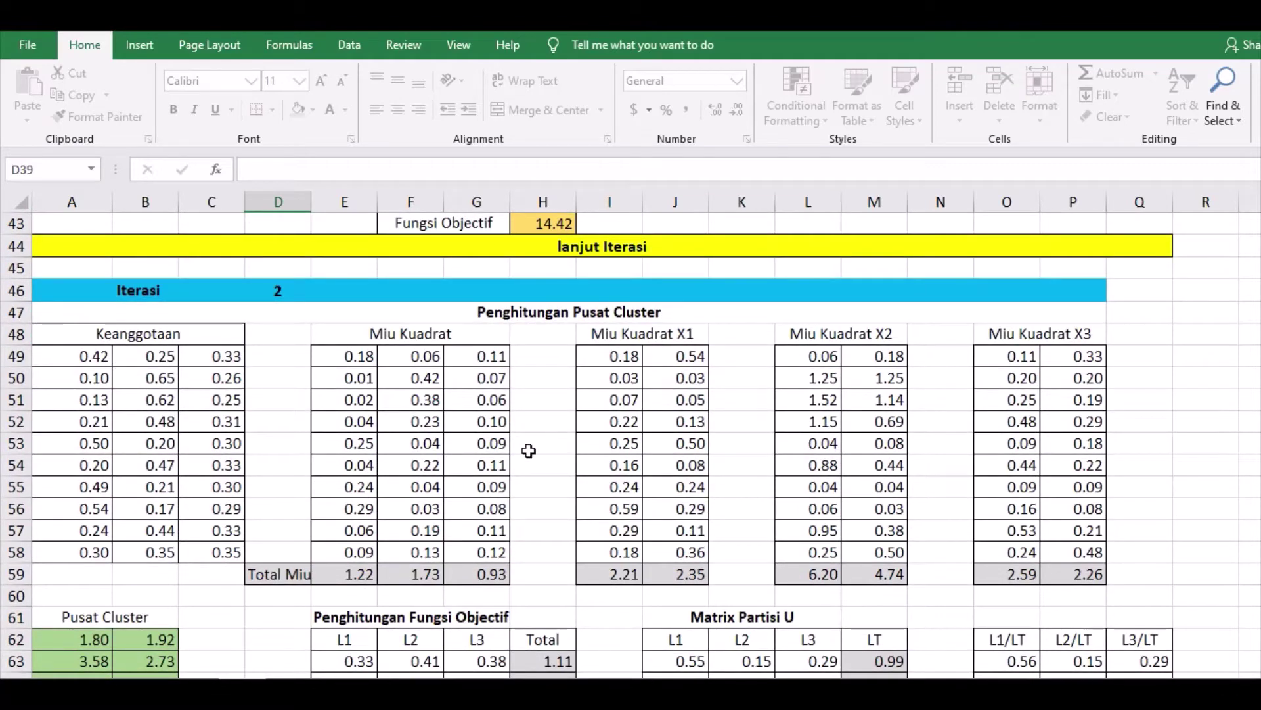
{"action": "scroll", "coordinate": [1079, 475], "scroll_direction": "down", "scroll_amount": 2}
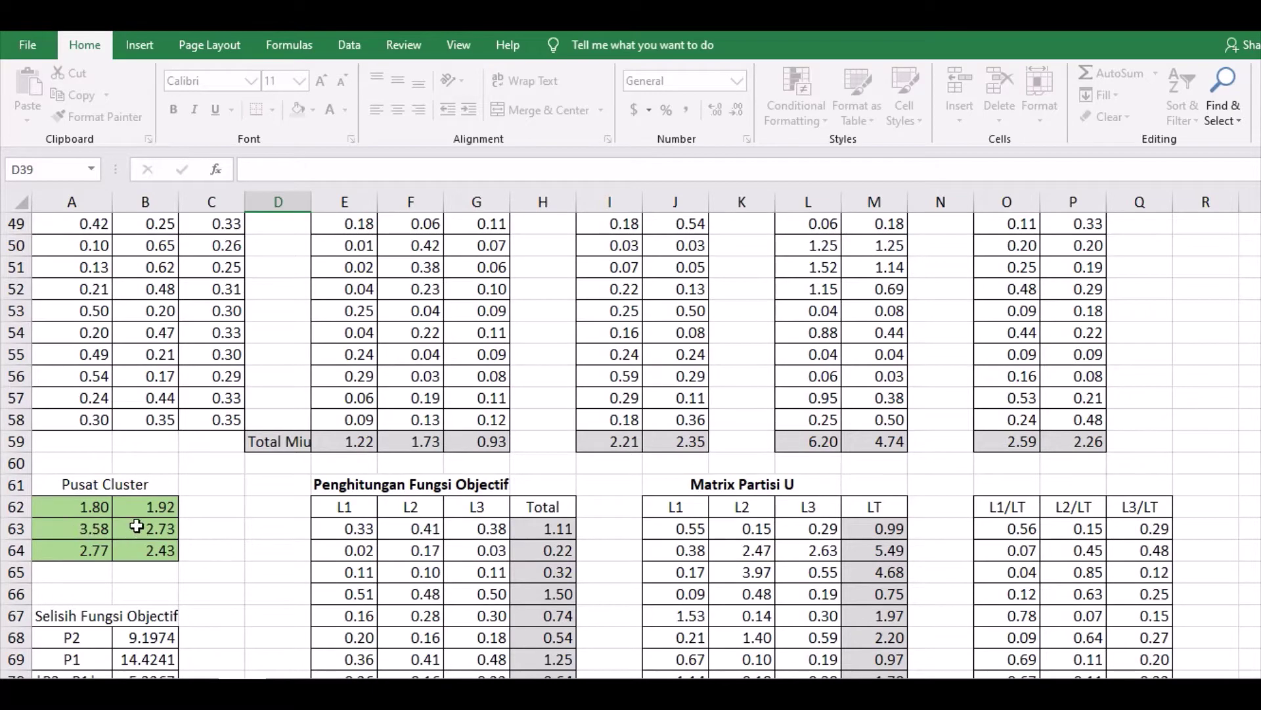
{"action": "scroll", "coordinate": [137, 526], "scroll_direction": "down", "scroll_amount": 2}
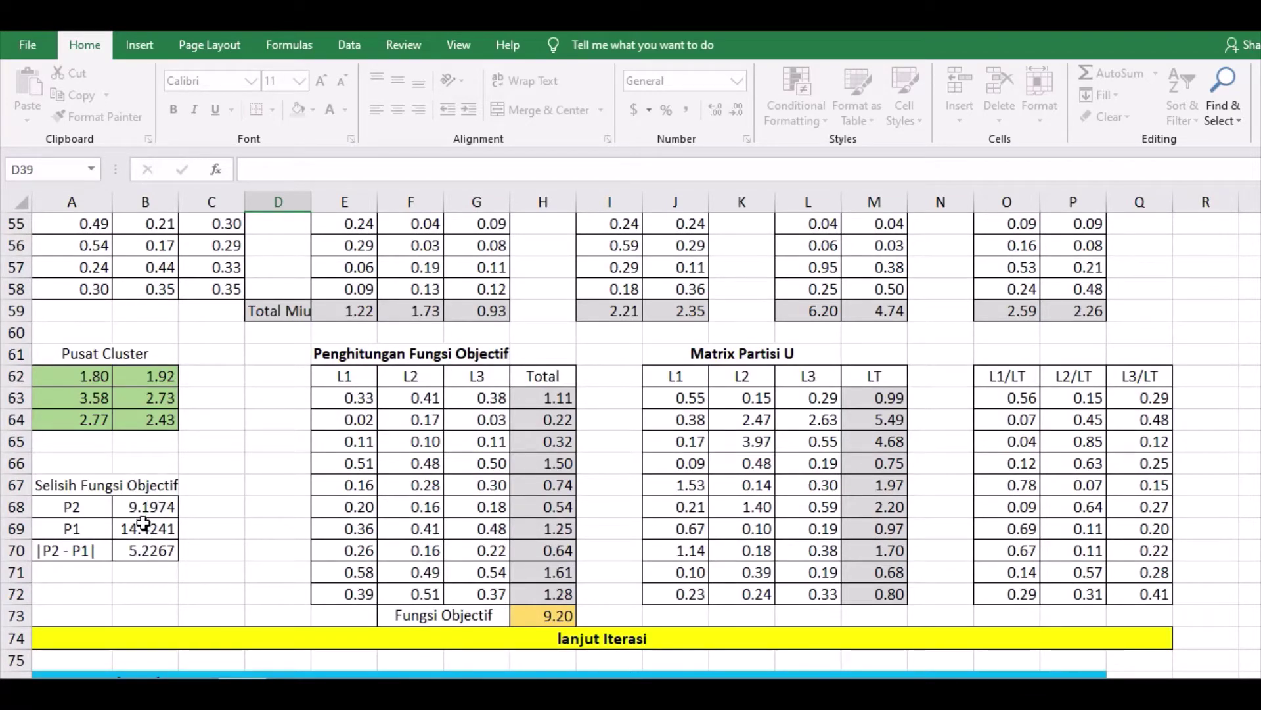
{"action": "scroll", "coordinate": [289, 534], "scroll_direction": "down", "scroll_amount": 3}
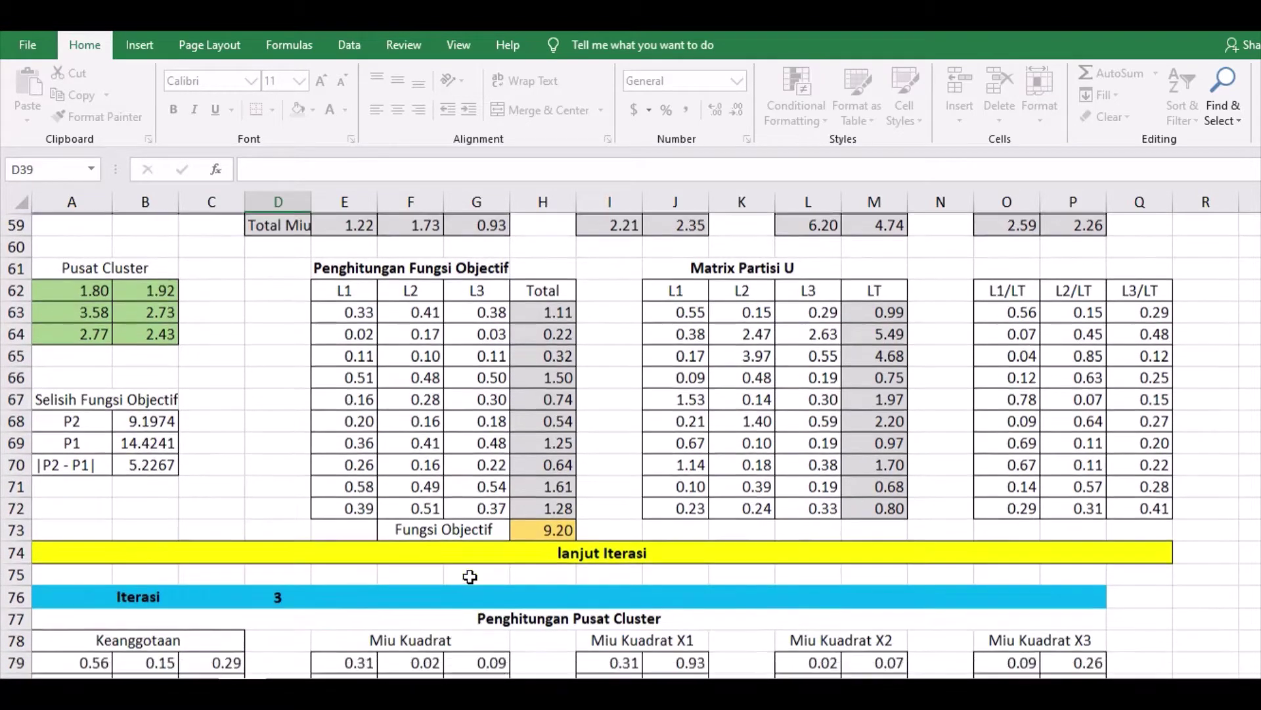
{"action": "scroll", "coordinate": [653, 481], "scroll_direction": "down", "scroll_amount": 4}
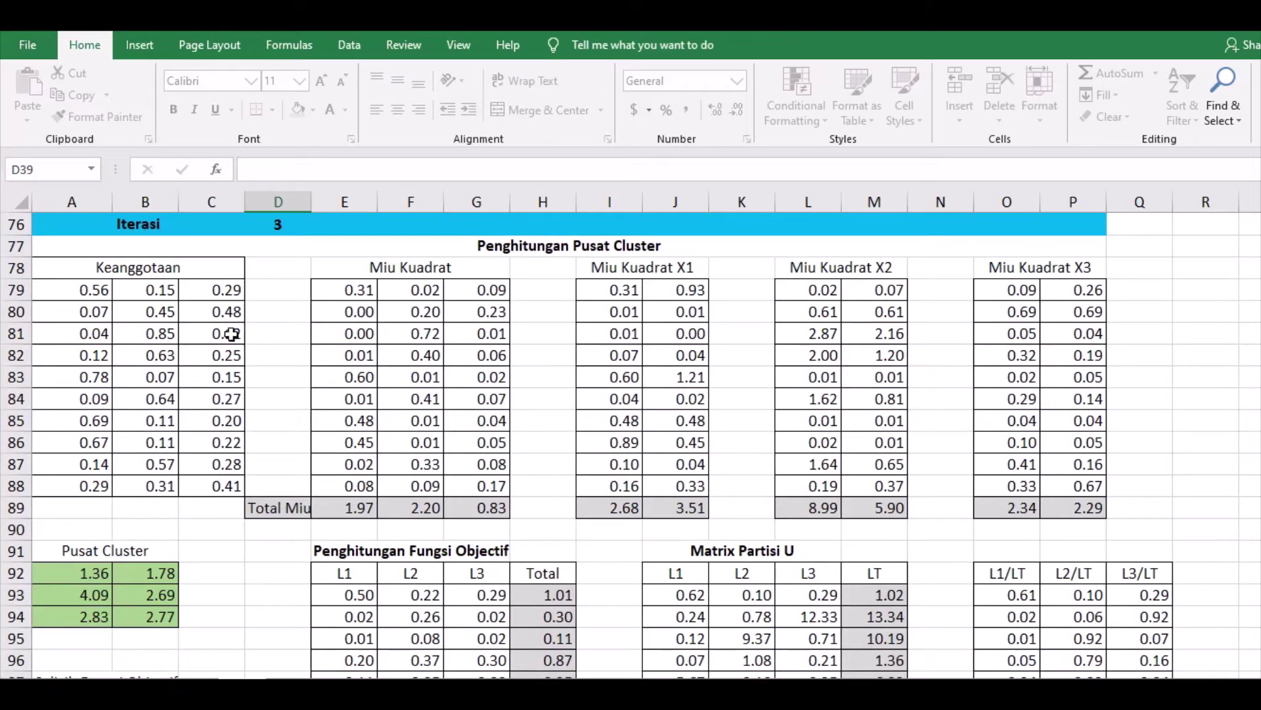
{"action": "scroll", "coordinate": [239, 329], "scroll_direction": "down", "scroll_amount": 3}
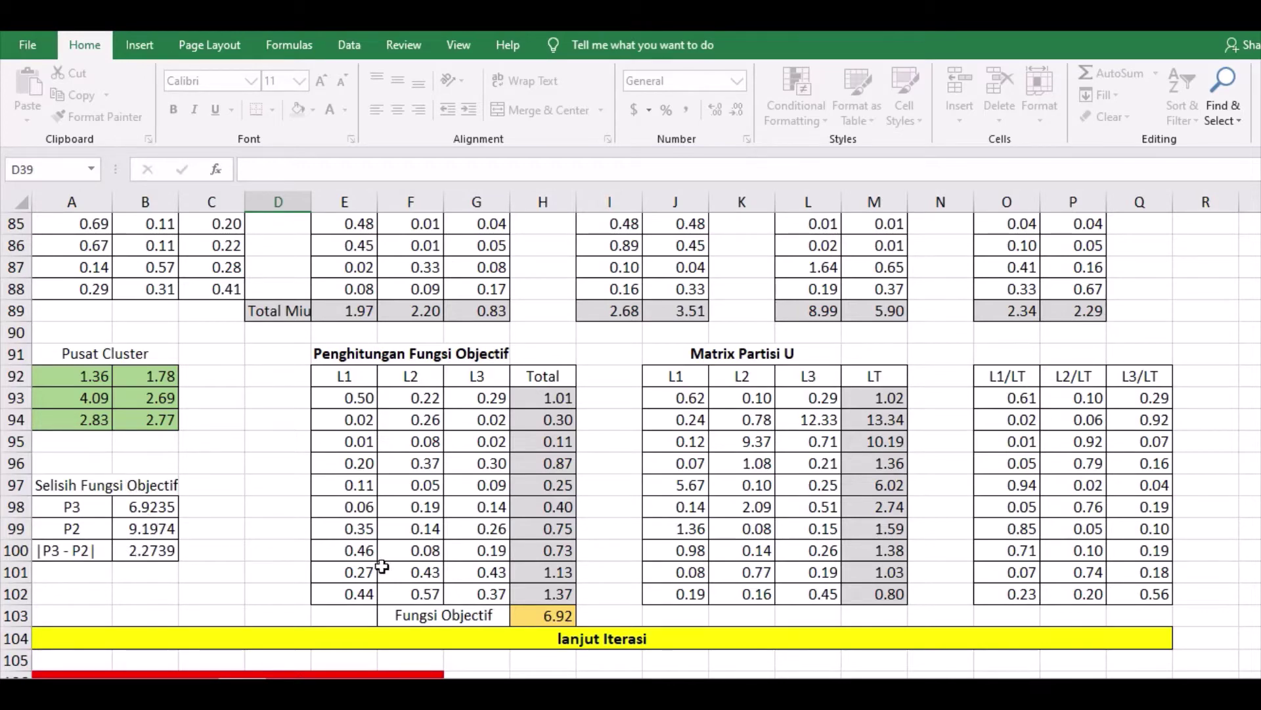
Review the iteration 19 block, inspecting the |P19 - P18| difference in B133 and the Iterasi Selesai row.
{"action": "scroll", "coordinate": [656, 652], "scroll_direction": "down", "scroll_amount": 4}
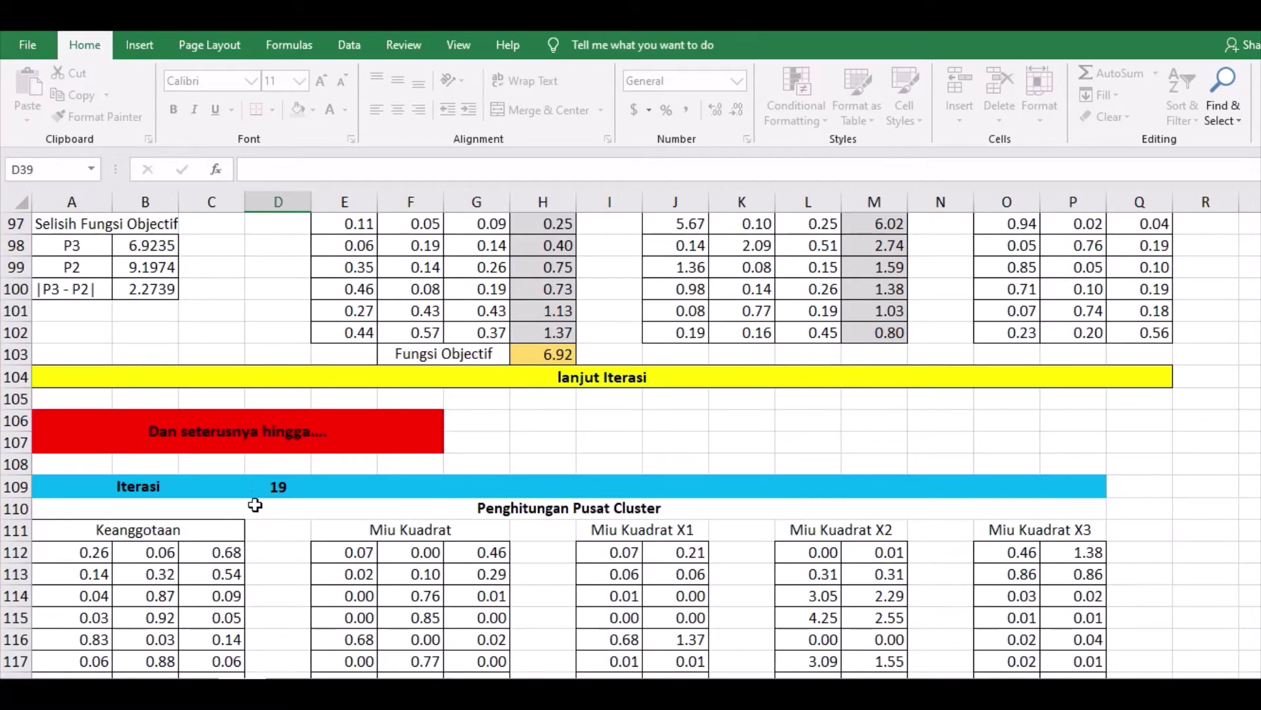
{"action": "scroll", "coordinate": [492, 498], "scroll_direction": "down", "scroll_amount": 2}
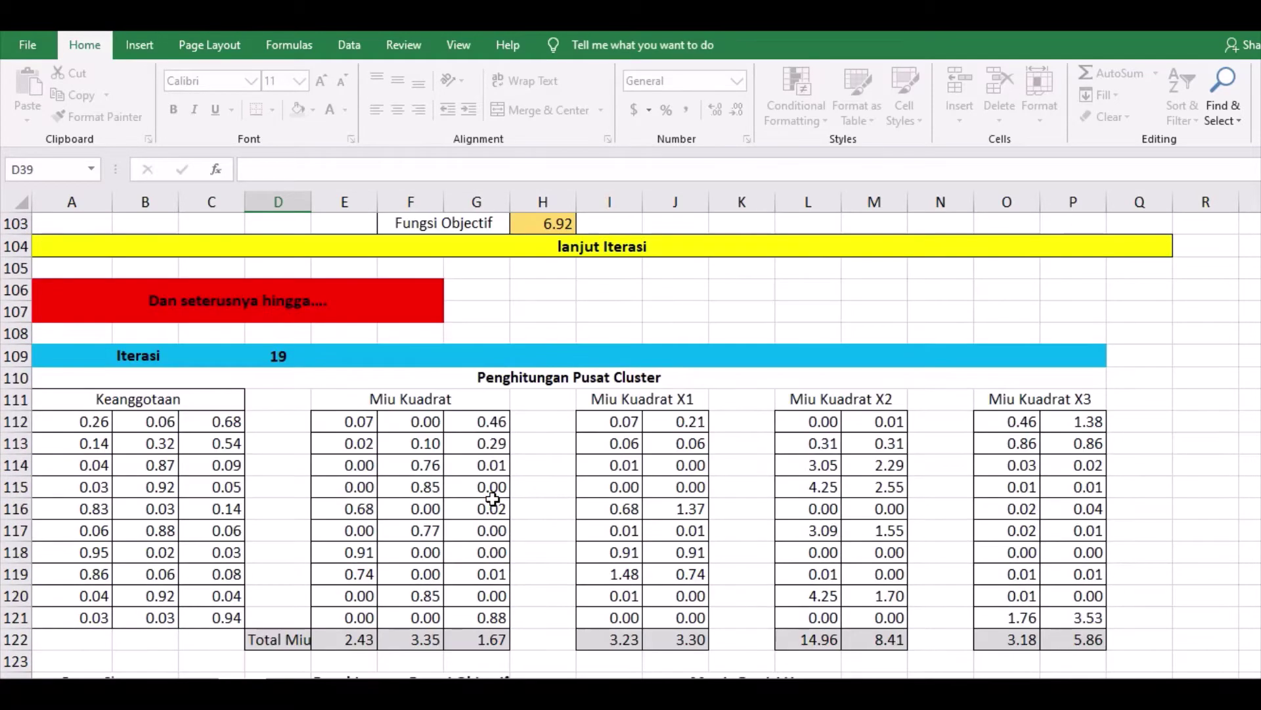
{"action": "scroll", "coordinate": [427, 611], "scroll_direction": "down", "scroll_amount": 4}
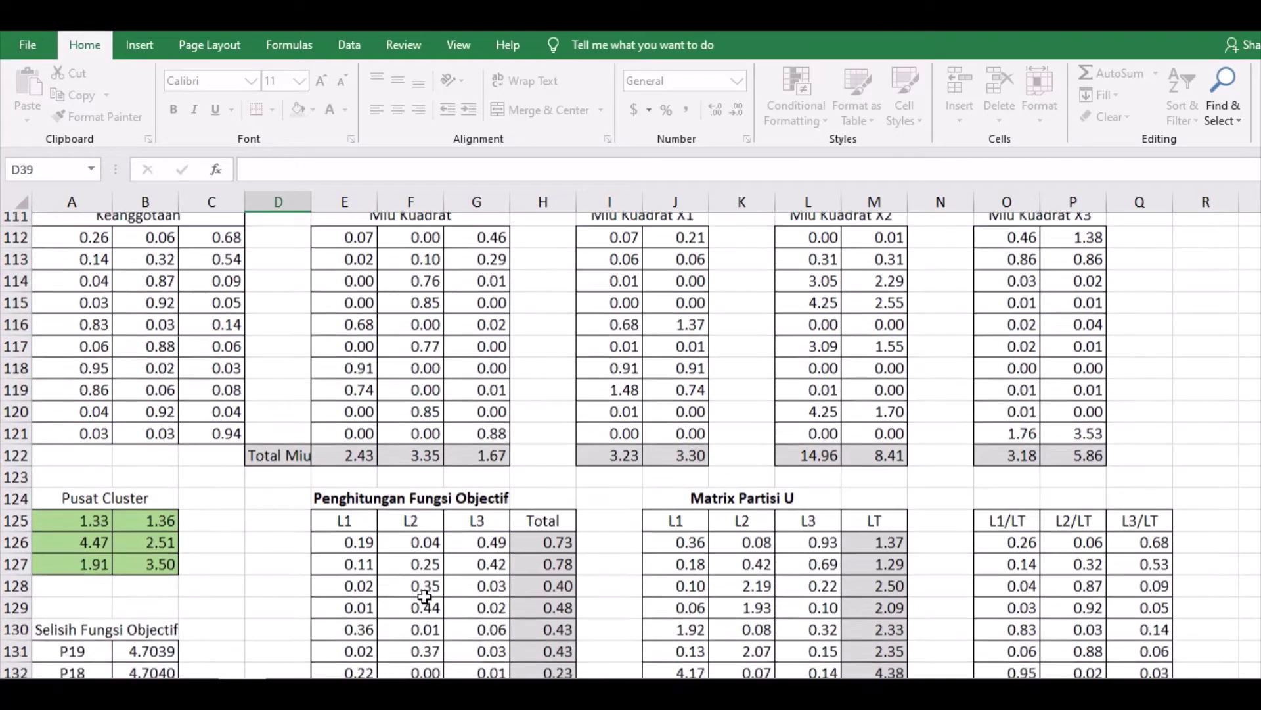
{"action": "scroll", "coordinate": [424, 595], "scroll_direction": "down", "scroll_amount": 1}
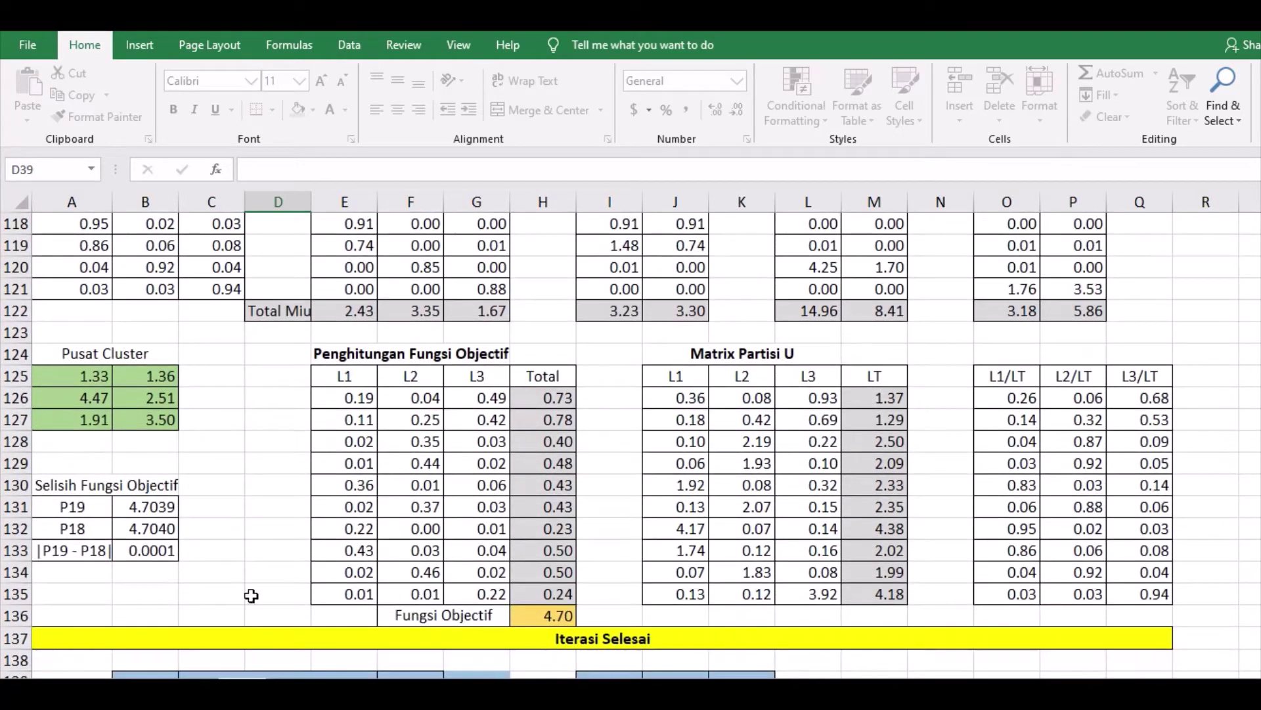
{"action": "left_click", "coordinate": [150, 553]}
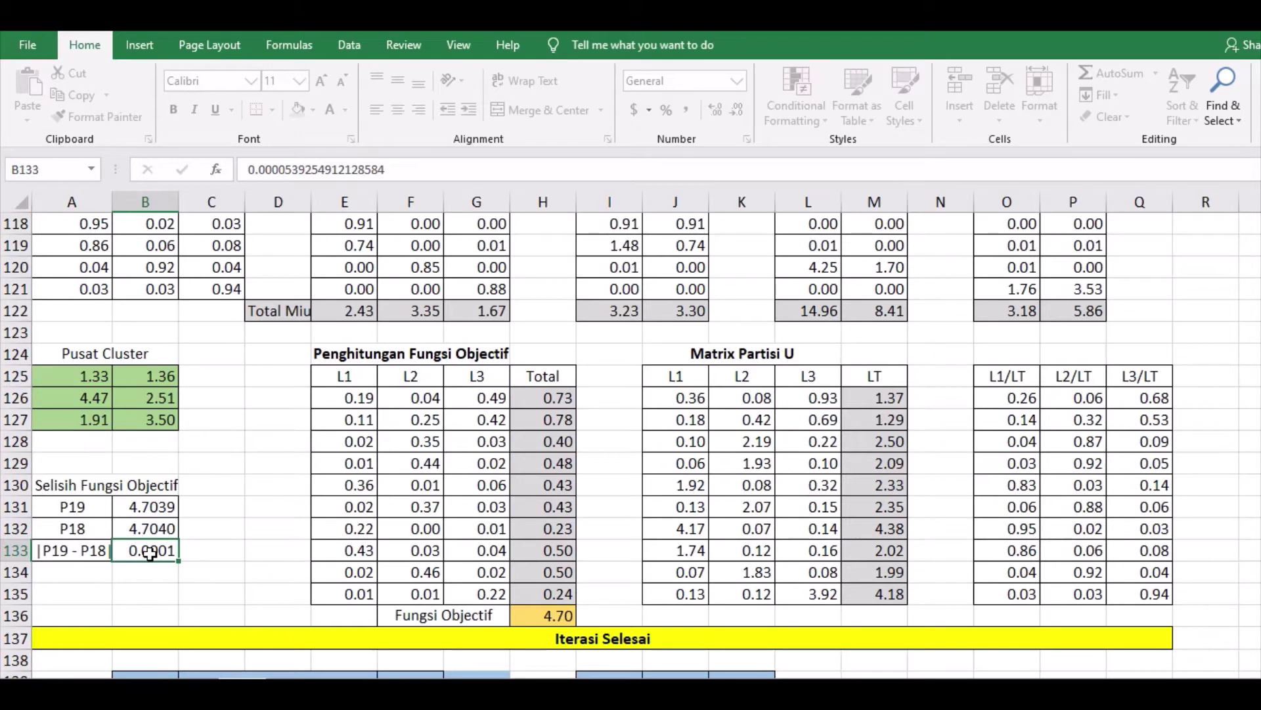
{"action": "left_click", "coordinate": [288, 594]}
{"action": "left_click", "coordinate": [598, 637]}
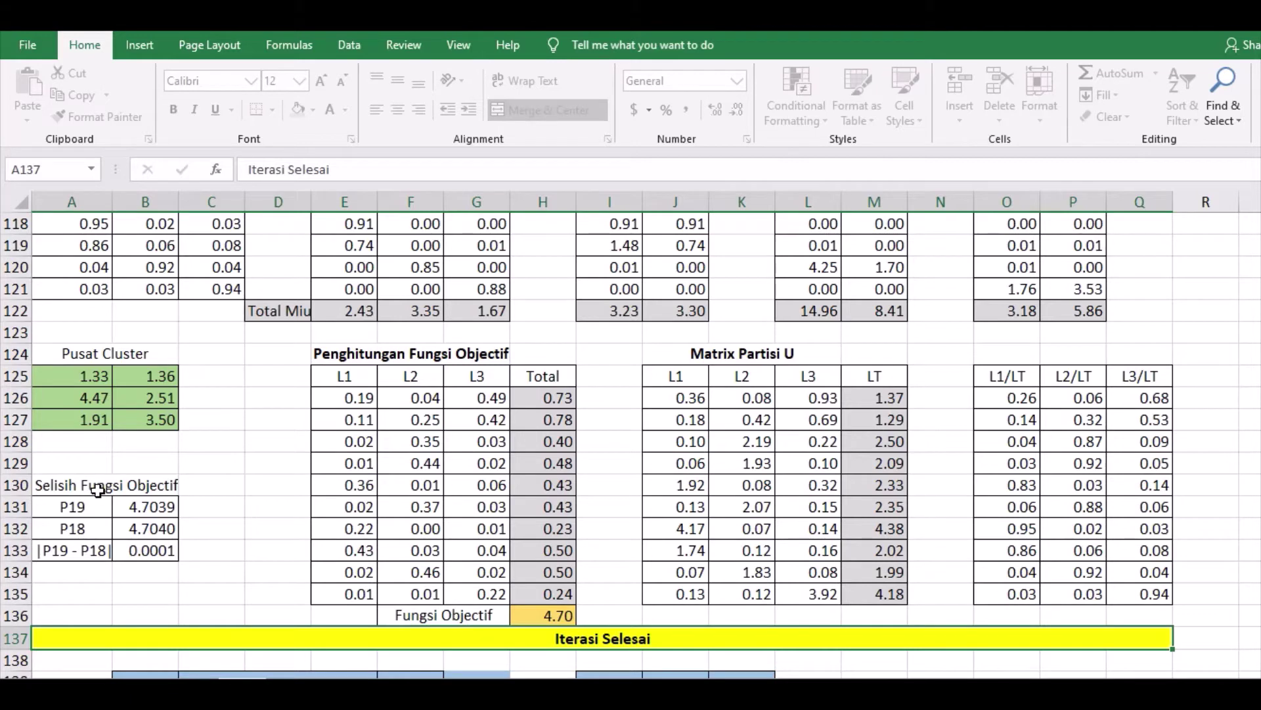
Compare the unrounded |P19 - P18| value in B133 with the smallest expected error formula in J6.
{"action": "left_click", "coordinate": [152, 550]}
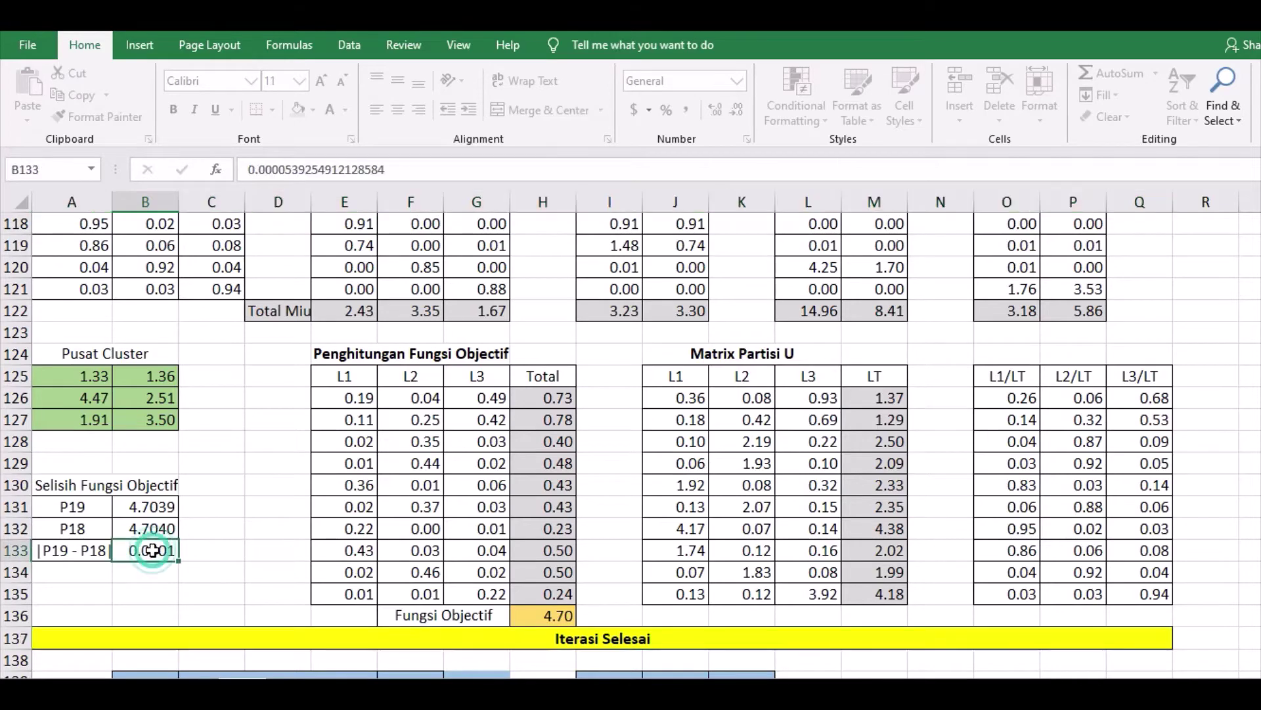
{"action": "scroll", "coordinate": [299, 565], "scroll_direction": "up", "scroll_amount": 13}
{"action": "scroll", "coordinate": [300, 565], "scroll_direction": "up", "scroll_amount": 20}
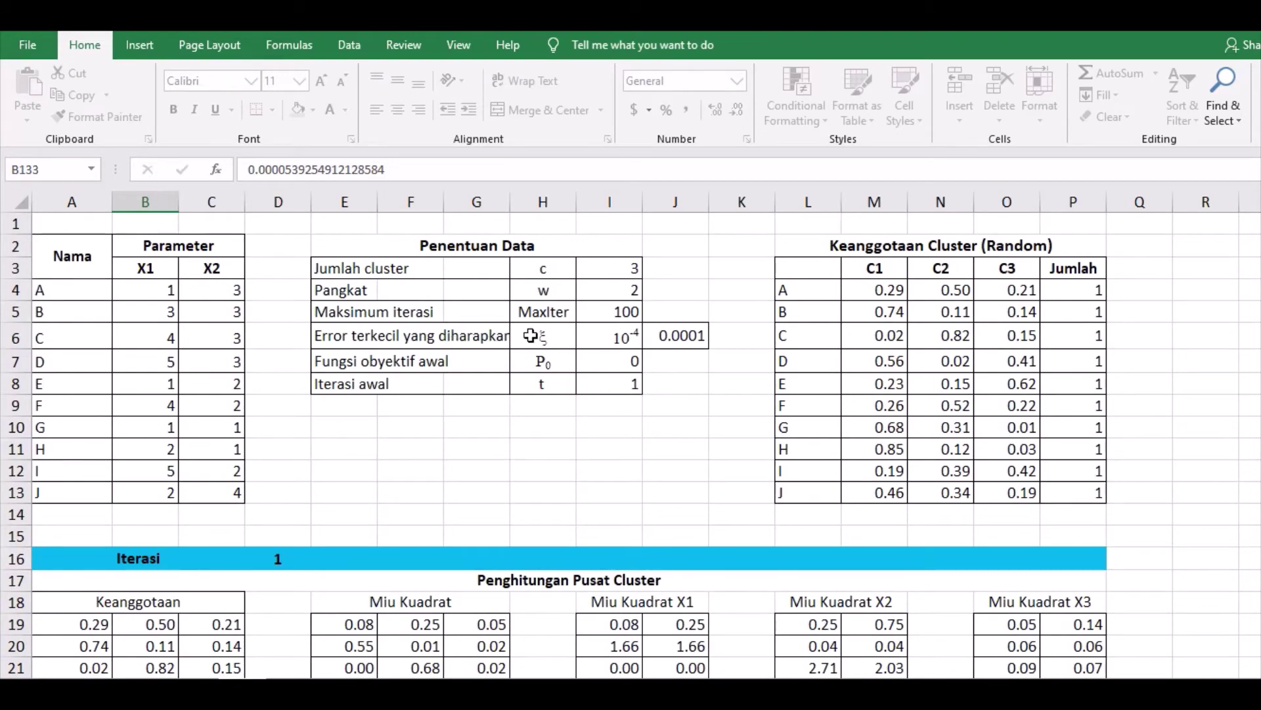
{"action": "left_click", "coordinate": [677, 336]}
Compare the final membership degree table below Iterasi Selesai with the iteration 19 Matrix Partisi U columns L1 to L3.
{"action": "scroll", "coordinate": [644, 463], "scroll_direction": "down", "scroll_amount": 20}
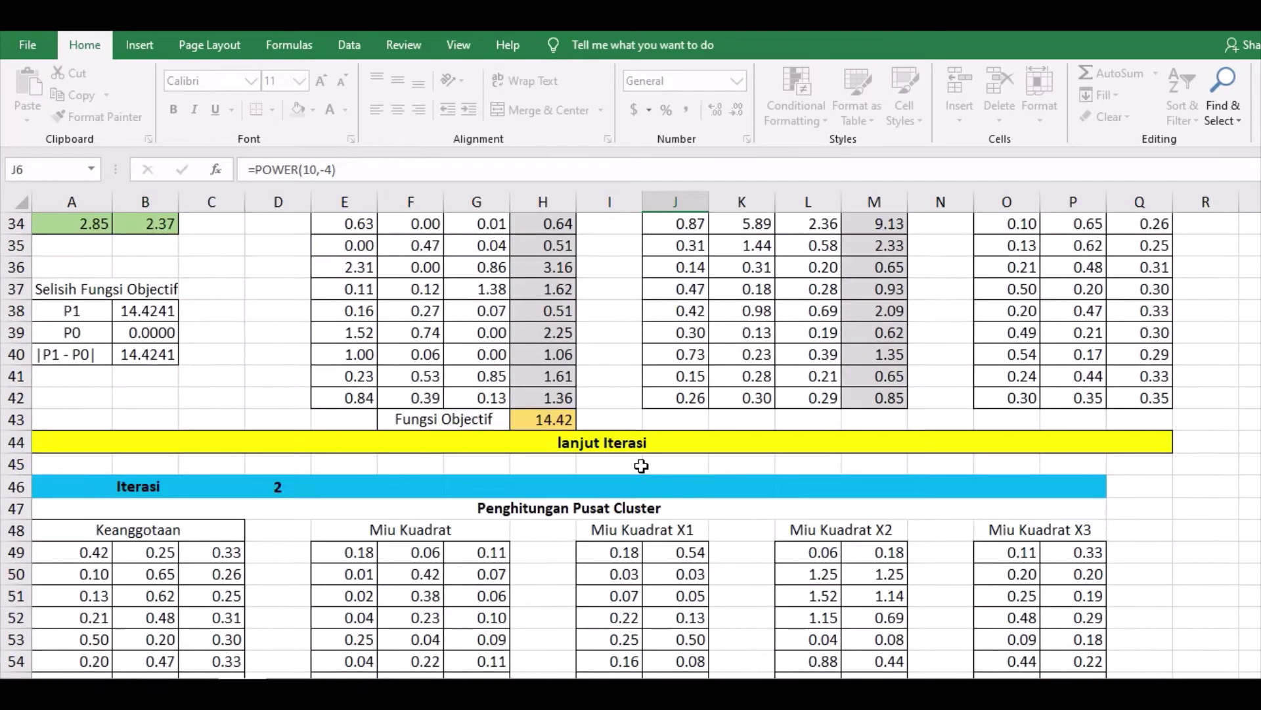
{"action": "scroll", "coordinate": [644, 471], "scroll_direction": "down", "scroll_amount": 3}
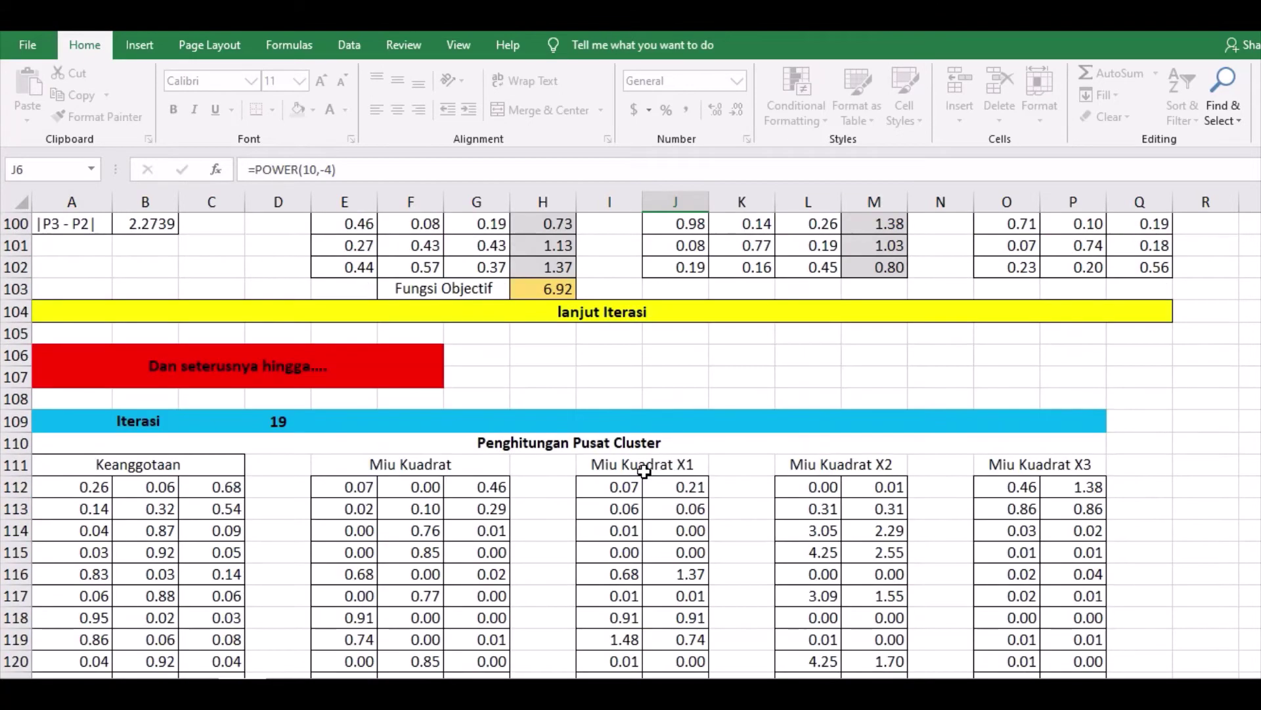
{"action": "left_click", "coordinate": [607, 381]}
{"action": "scroll", "coordinate": [607, 380], "scroll_direction": "down", "scroll_amount": 5}
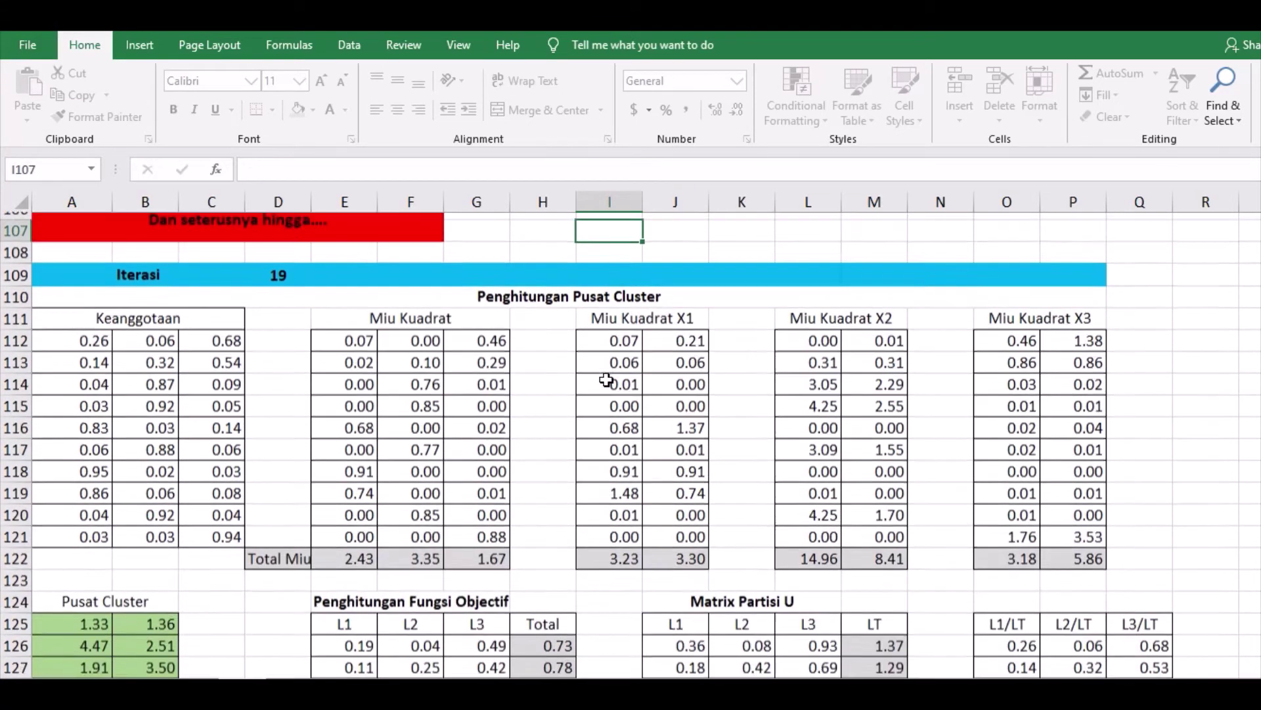
{"action": "scroll", "coordinate": [607, 380], "scroll_direction": "down", "scroll_amount": 6}
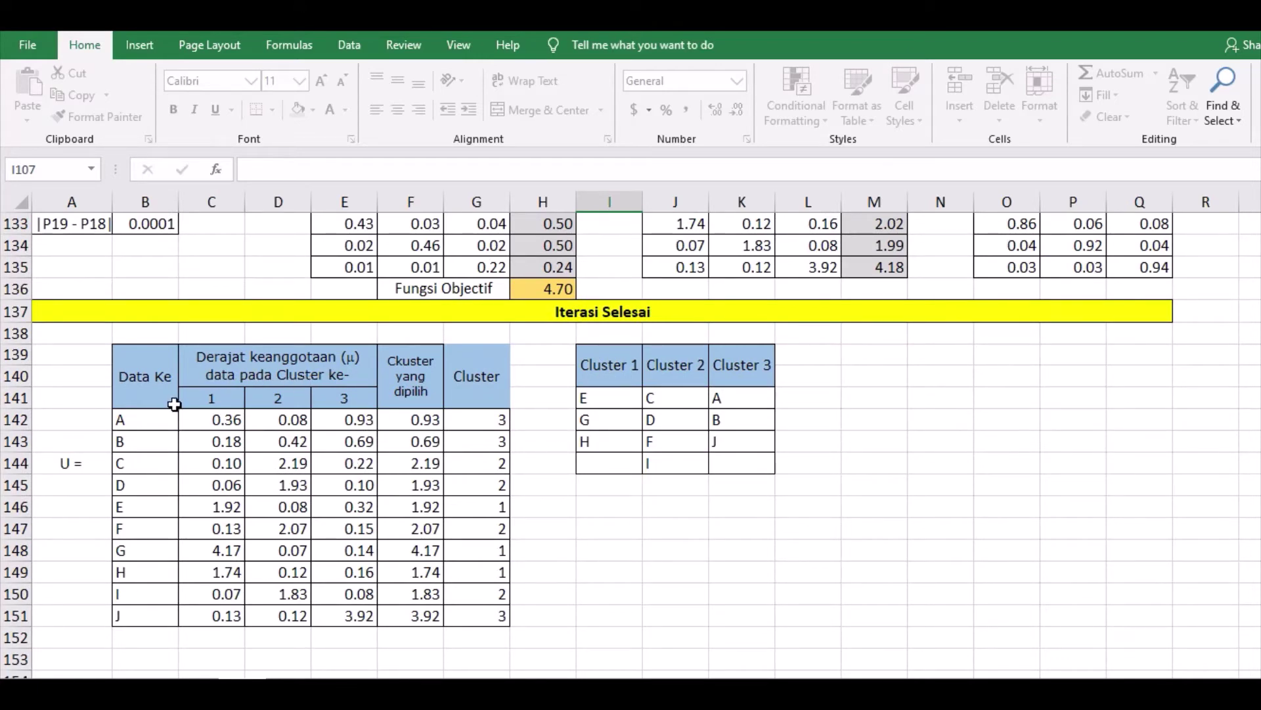
{"action": "scroll", "coordinate": [331, 502], "scroll_direction": "up", "scroll_amount": 3}
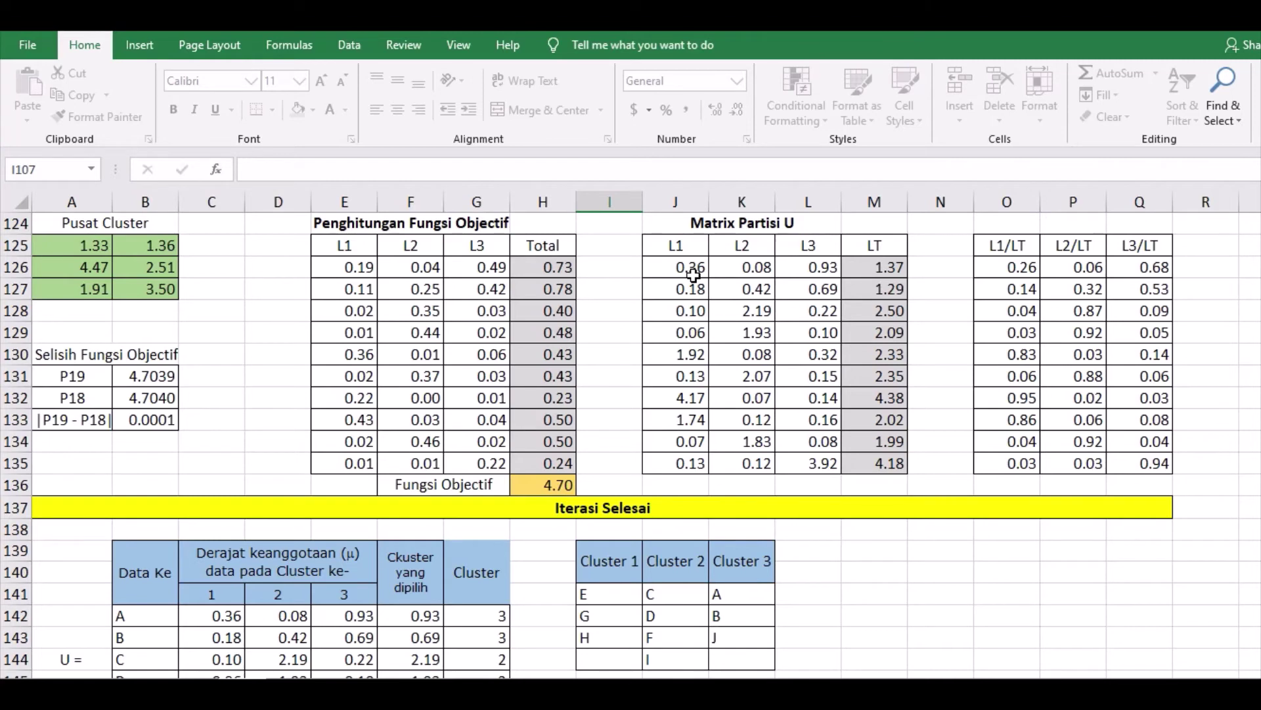
{"action": "scroll", "coordinate": [795, 283], "scroll_direction": "down", "scroll_amount": 2}
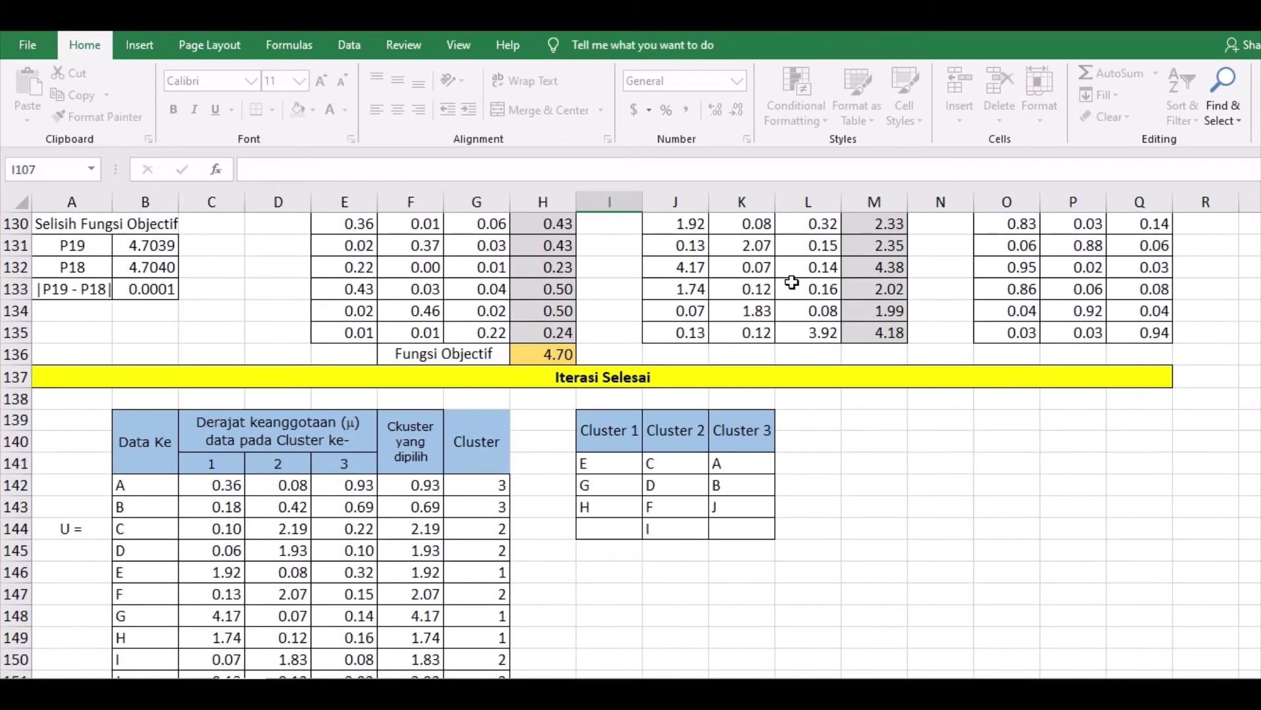
Inspect the selected-cluster maximum formula in F142 and the Cluster assignment formula in G142 for data A.
{"action": "left_click", "coordinate": [416, 485]}
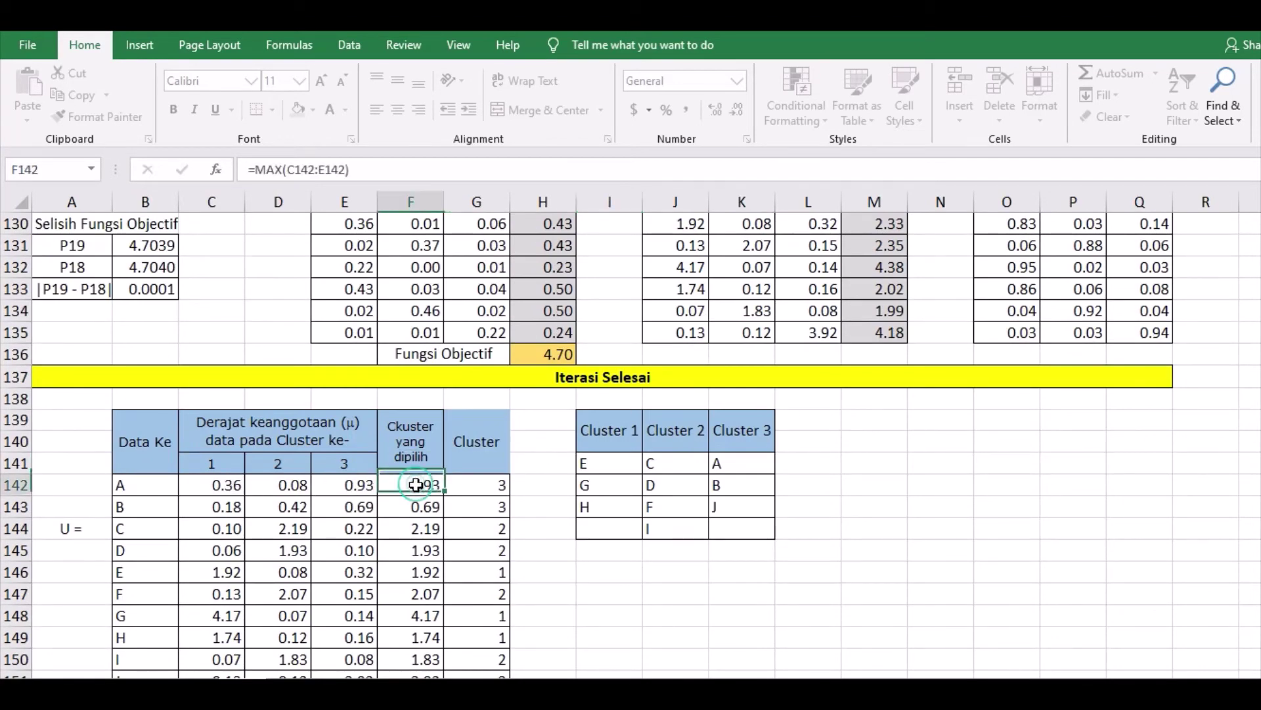
{"action": "scroll", "coordinate": [417, 485], "scroll_direction": "down", "scroll_amount": 1}
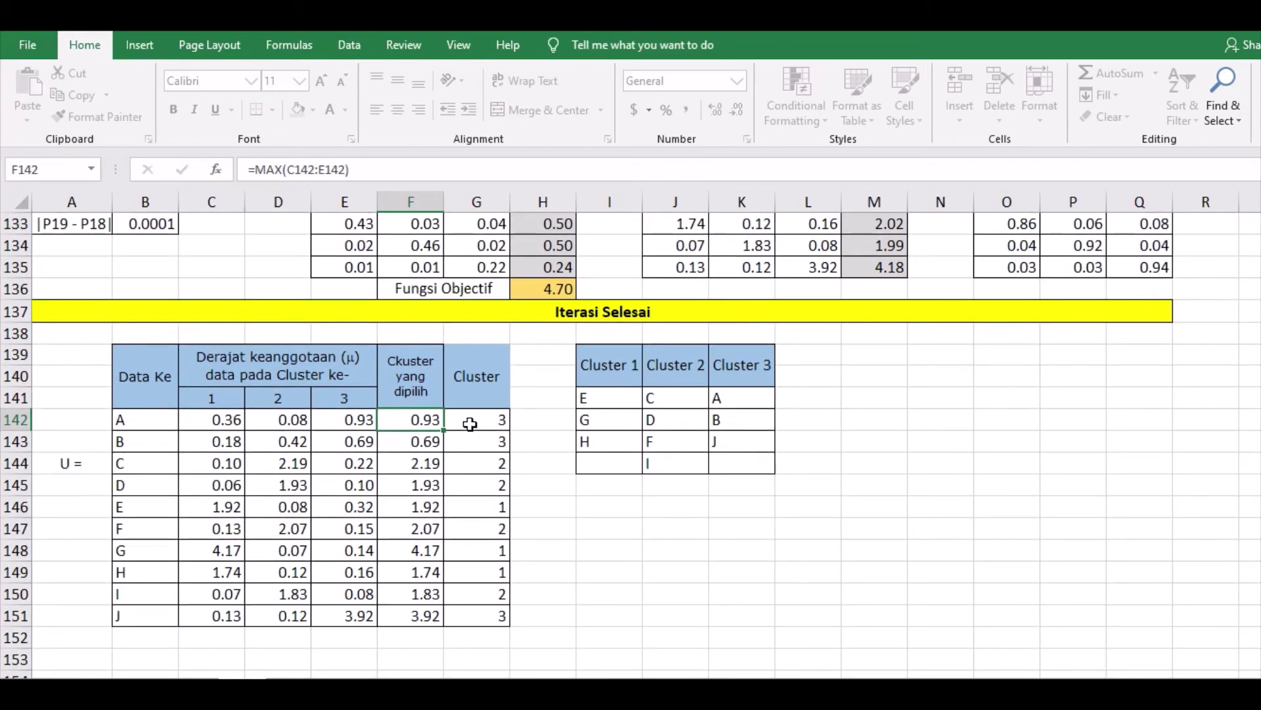
{"action": "left_click", "coordinate": [472, 420]}
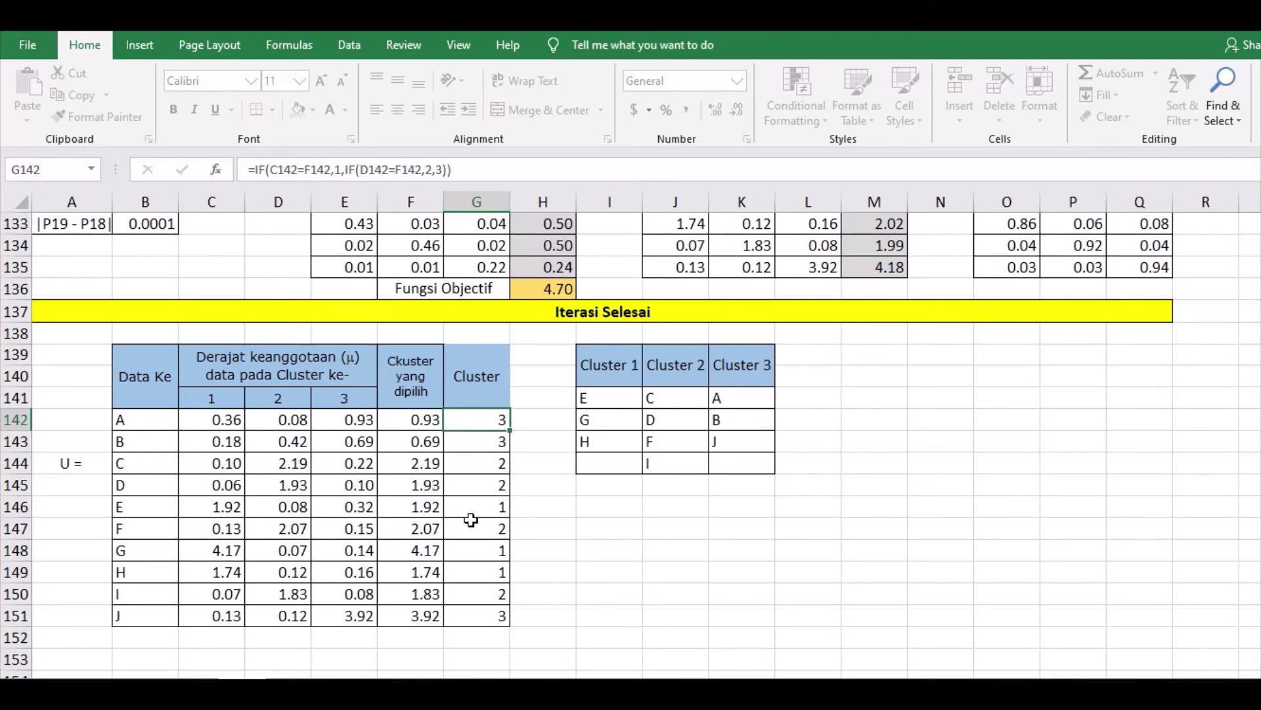
Examine the data members listed under Cluster 1, Cluster 2 and Cluster 3 in the final grouping table.
{"action": "left_click", "coordinate": [617, 378]}
{"action": "left_click_drag", "start_coordinate": [598, 398], "coordinate": [598, 442]}
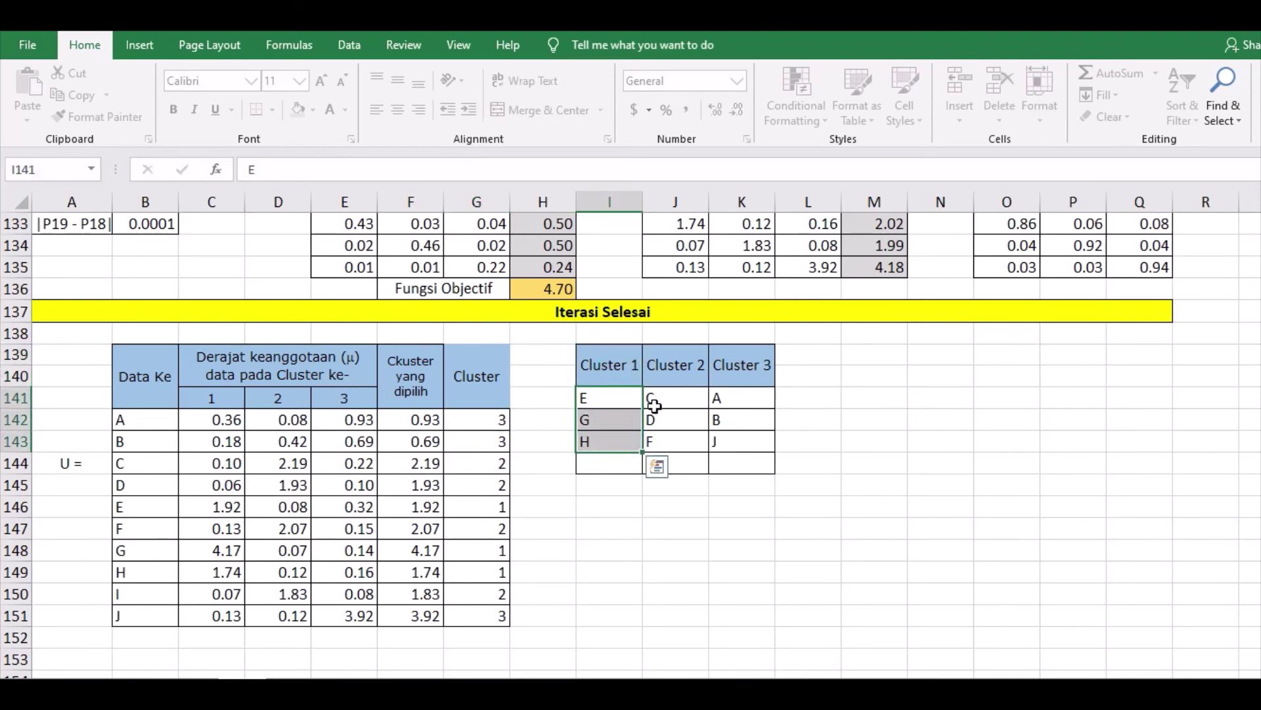
{"action": "left_click_drag", "start_coordinate": [661, 398], "coordinate": [670, 462]}
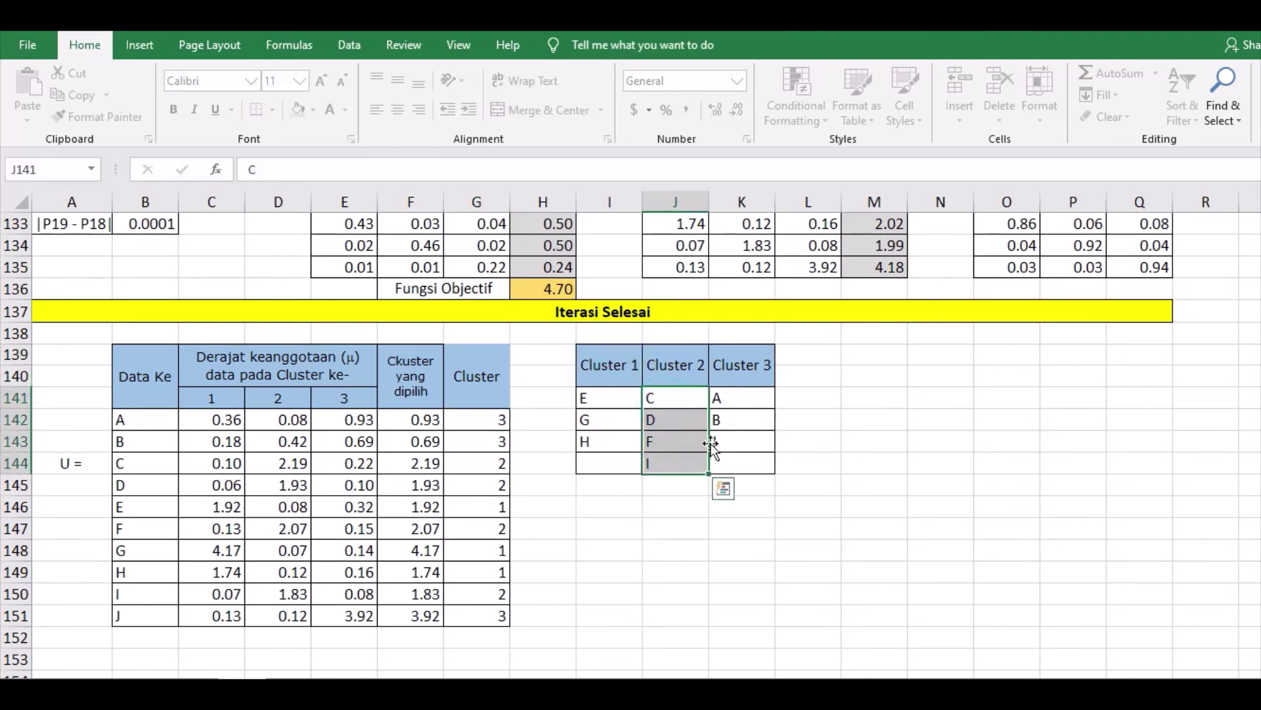
{"action": "left_click", "coordinate": [745, 397]}
{"action": "left_click", "coordinate": [735, 441]}
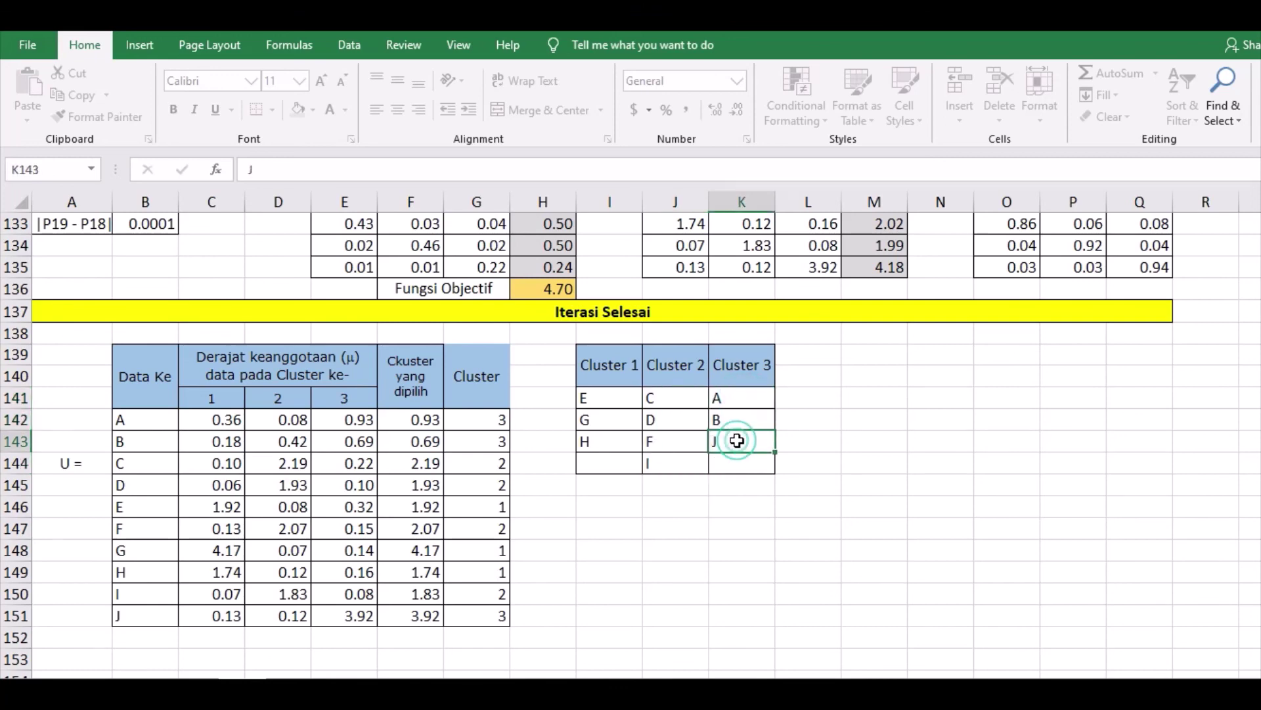